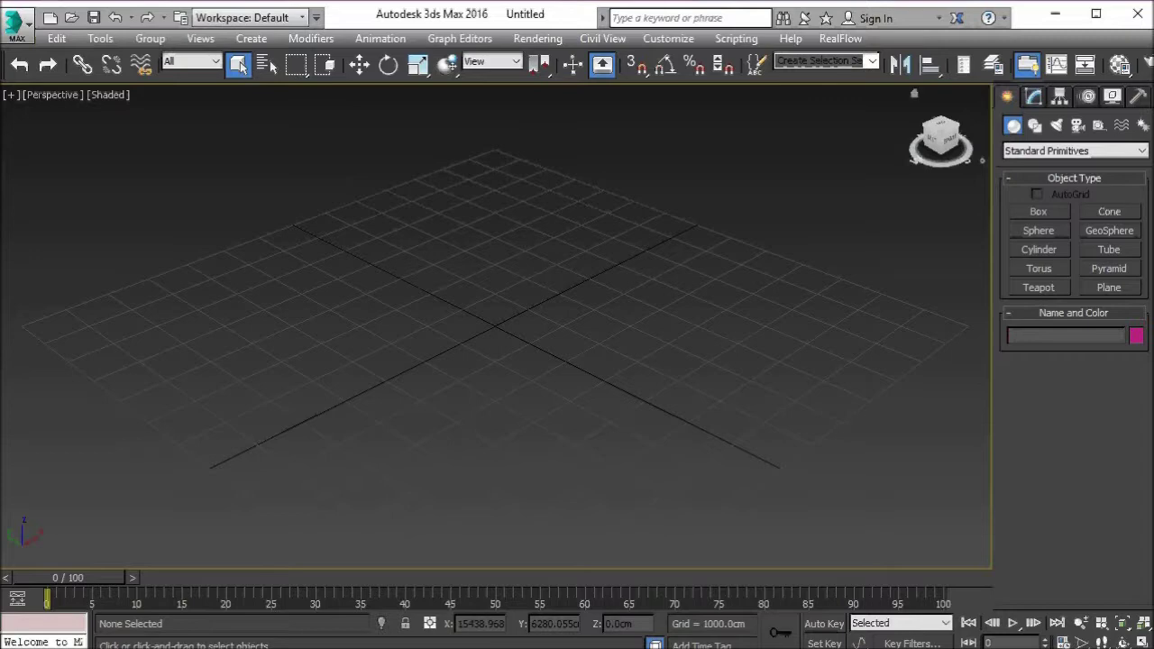
Open the scene file model example with materials.max.
click(17, 22)
mouse_move(56, 66)
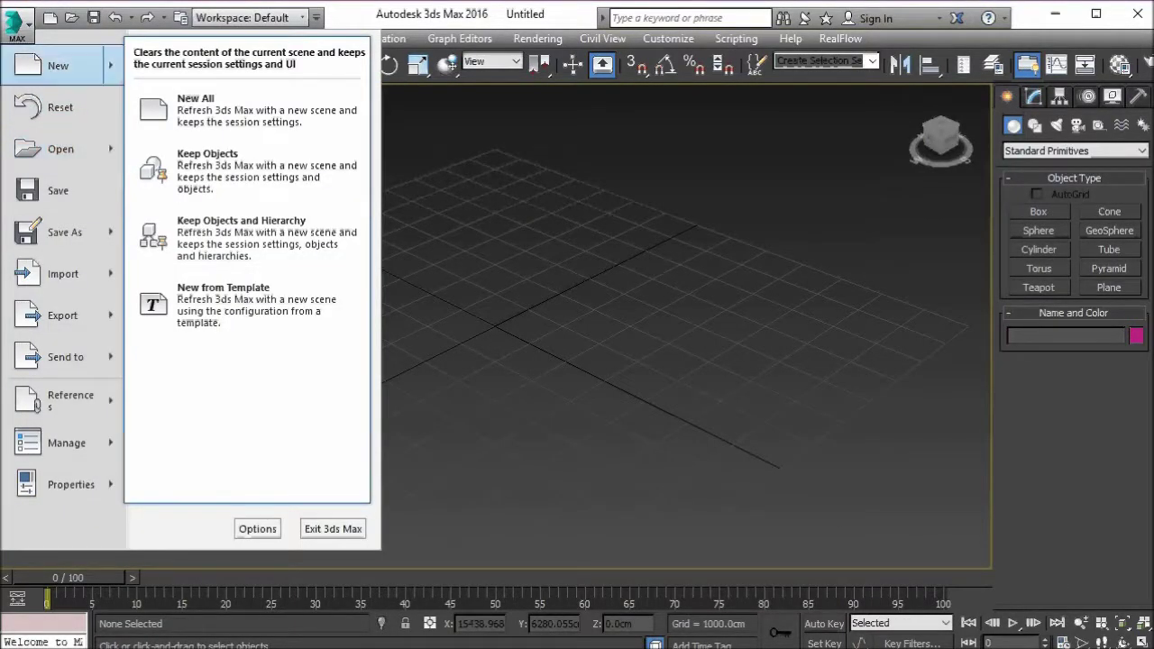
click(16, 23)
click(16, 23)
click(231, 122)
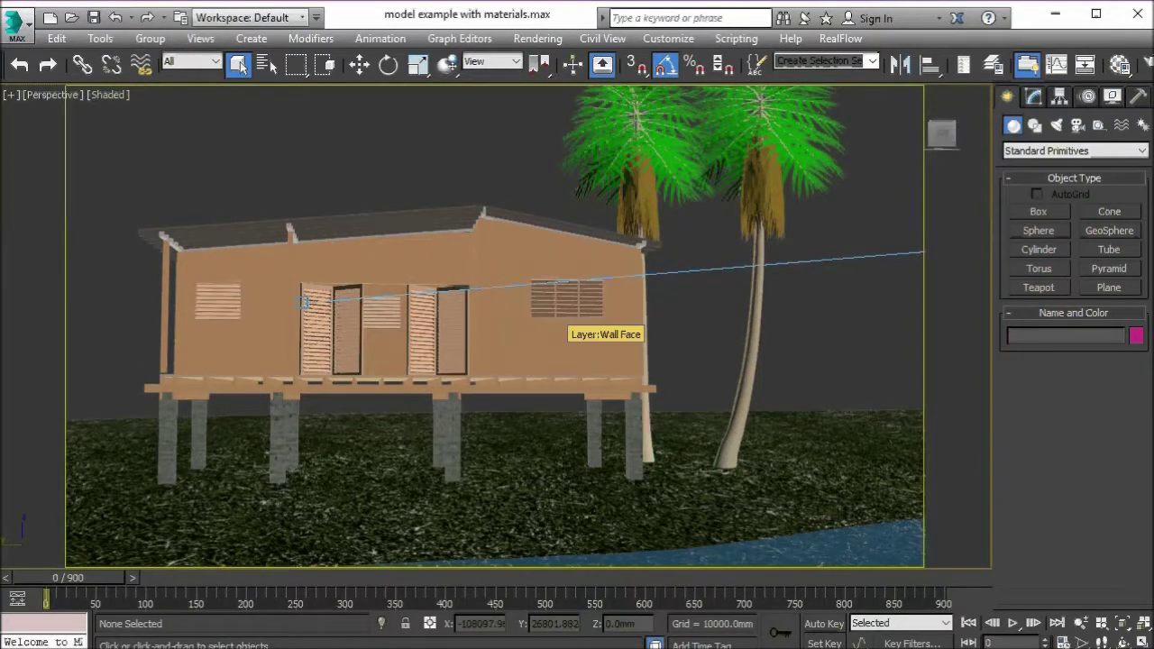
Examine the stilt house, palm trees, terrain and water from several angles and distances.
alt+middle_drag(568, 309, 621, 383)
scroll(622, 383, down, 6)
middle_drag(797, 419, 464, 326)
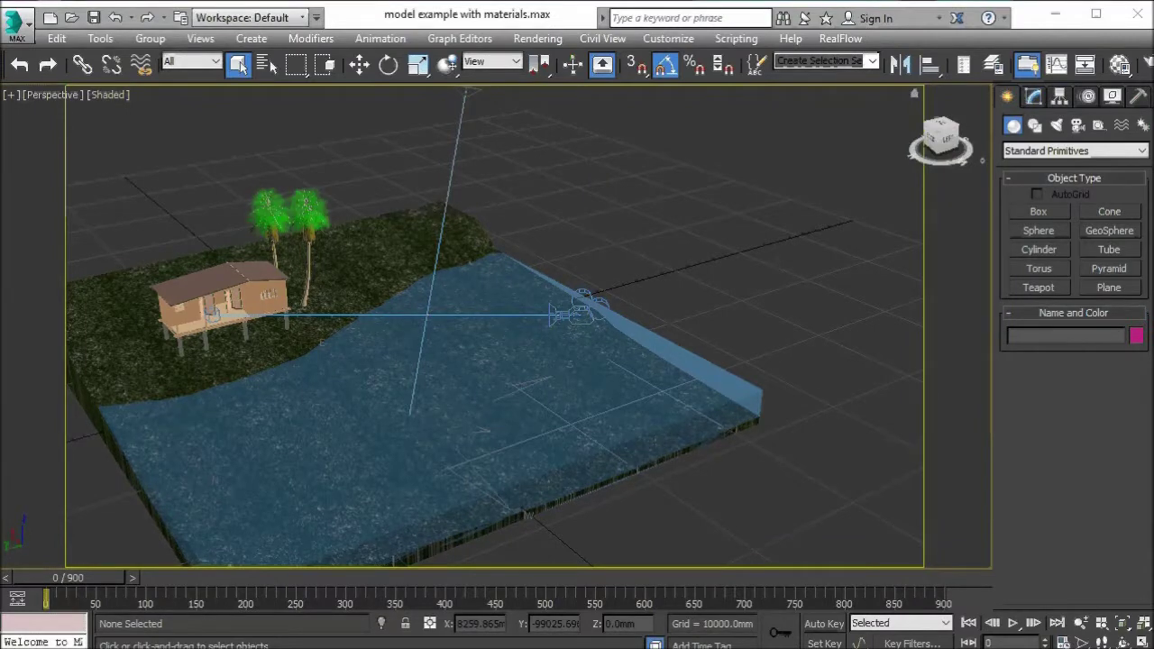
mouse_move(68, 578)
mouse_down()
mouse_move(219, 578)
mouse_move(45, 576)
mouse_up()
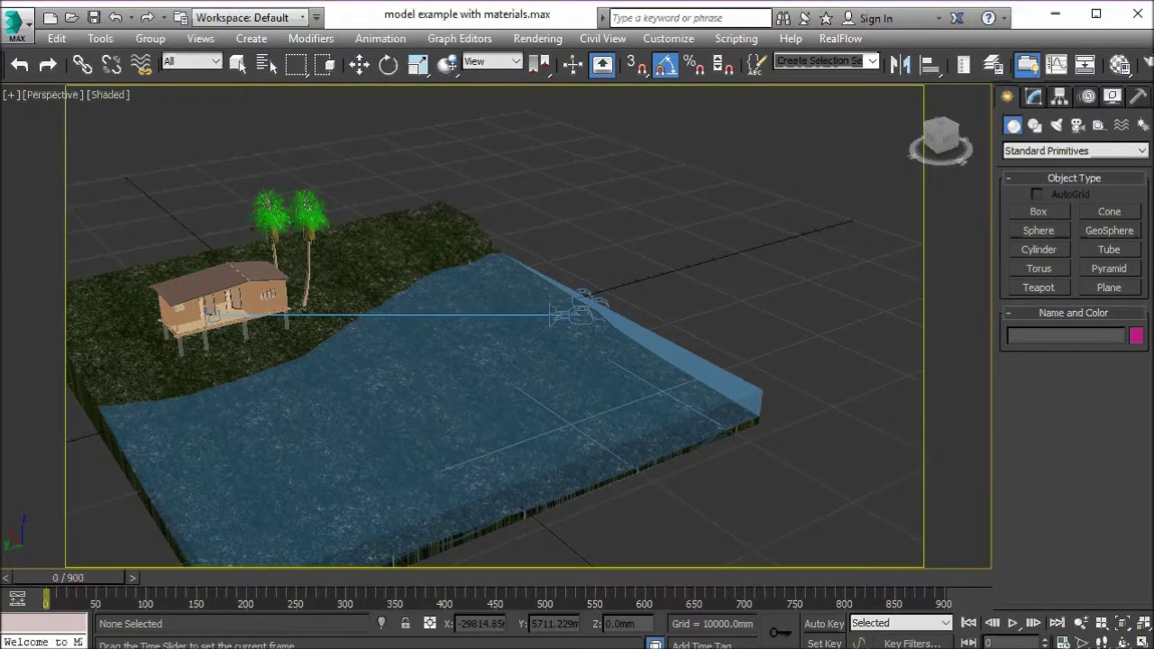
click(238, 63)
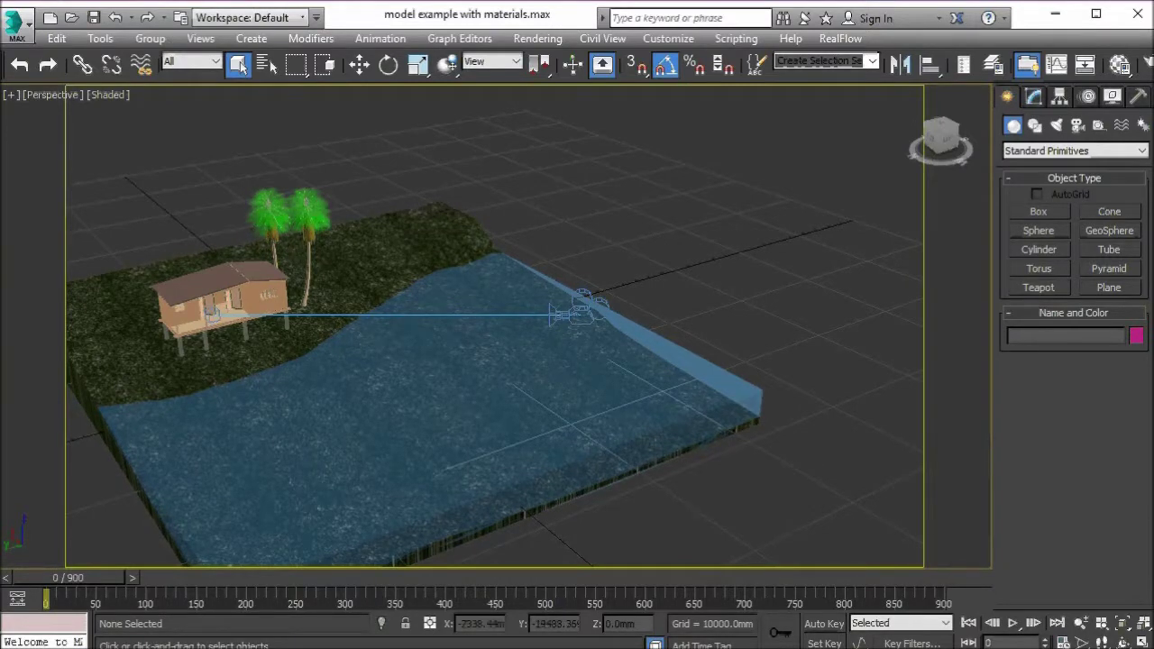
alt+middle_drag(501, 403, 434, 424)
scroll(473, 392, up, 6)
scroll(433, 424, down, 1)
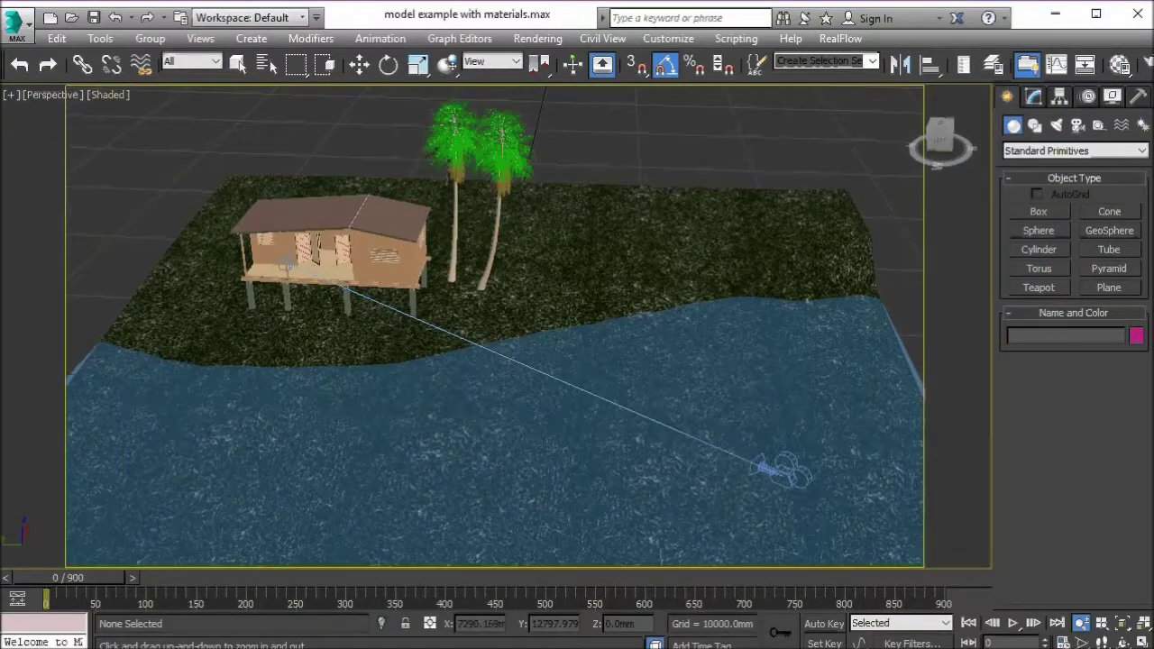
scroll(308, 288, up, 5)
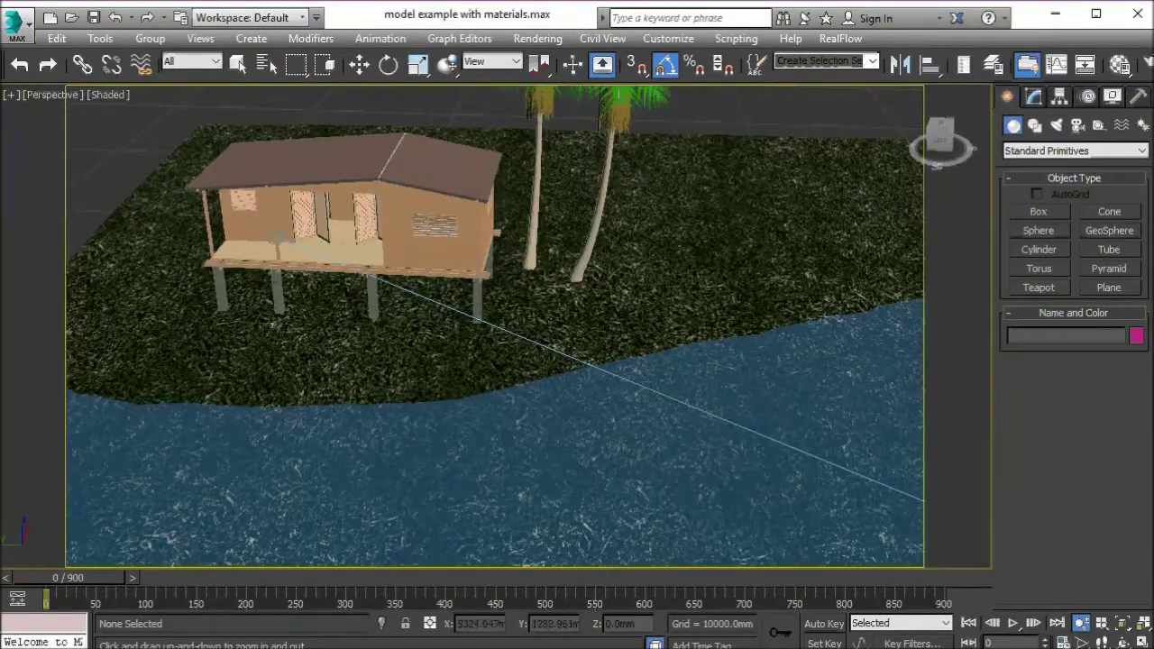
alt+middle_drag(308, 288, 379, 186)
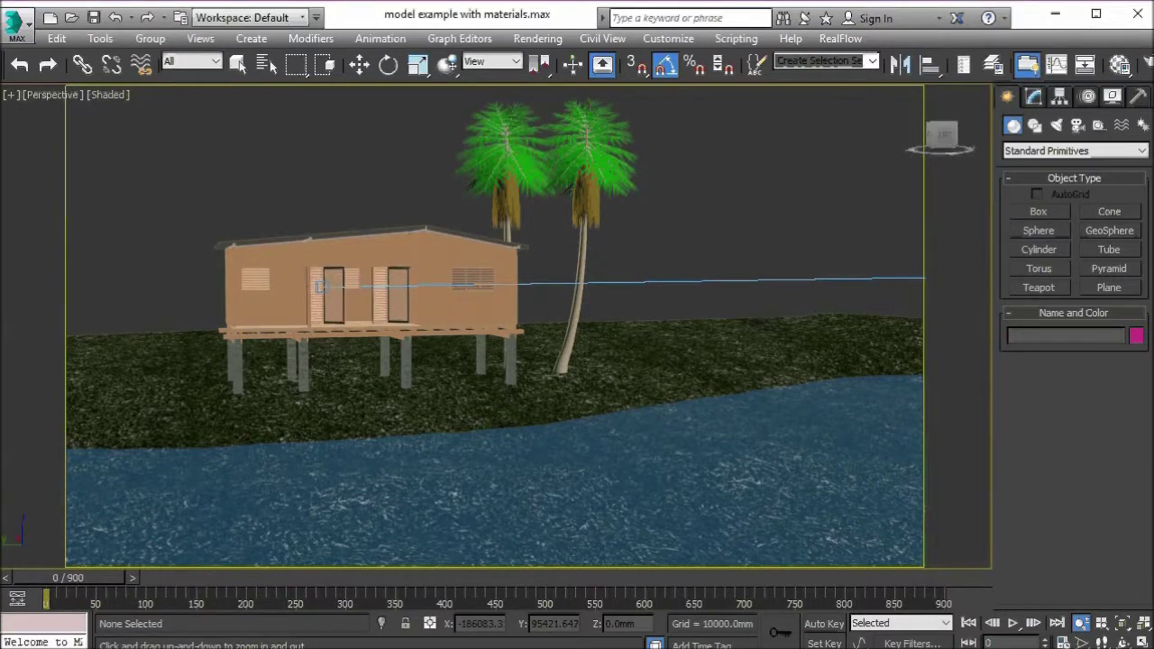
alt+middle_drag(320, 287, 325, 301)
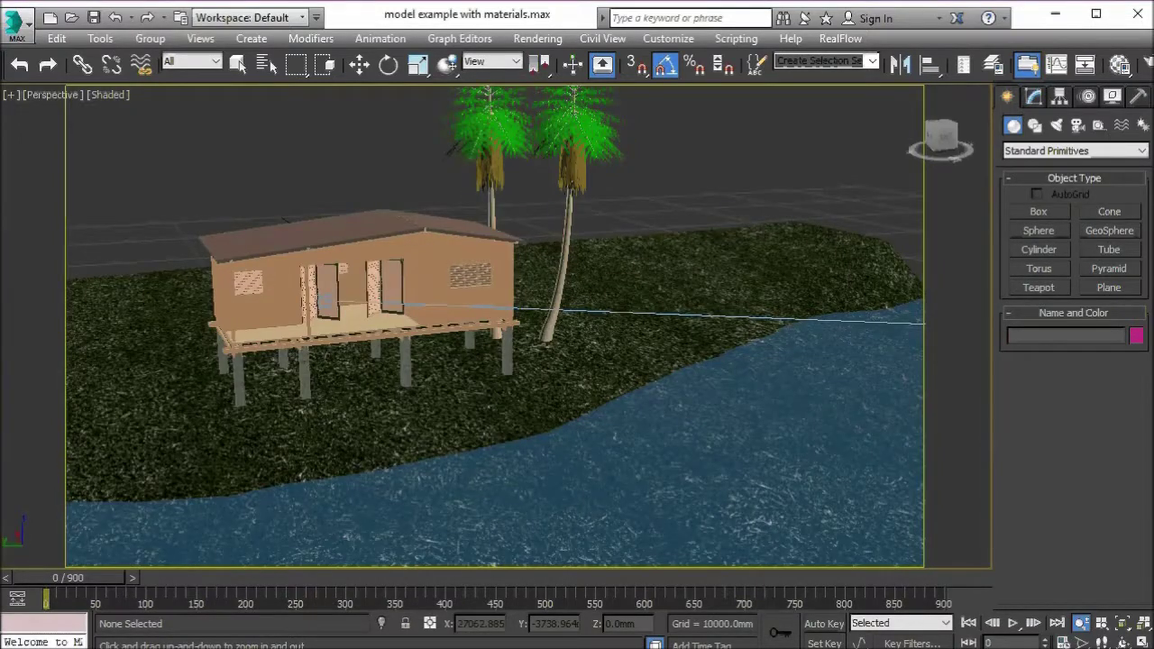
scroll(505, 307, down, 3)
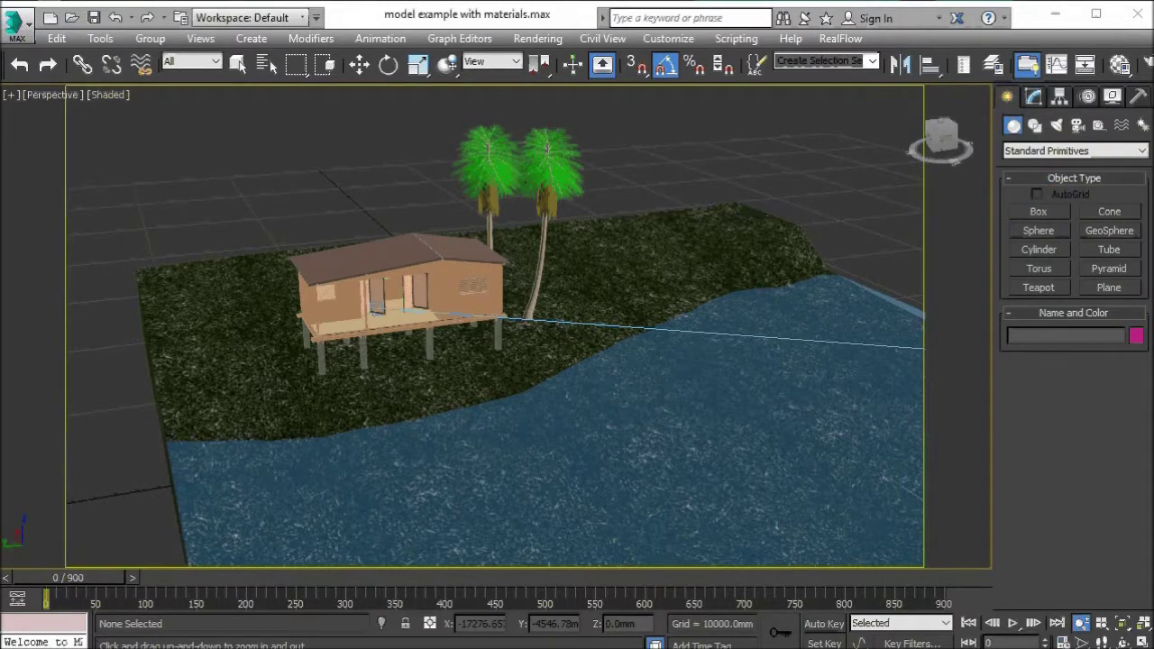
Create a Daylight system with its compass on the water beside the house, and accept the mr Physical Sky environment map.
click(1142, 126)
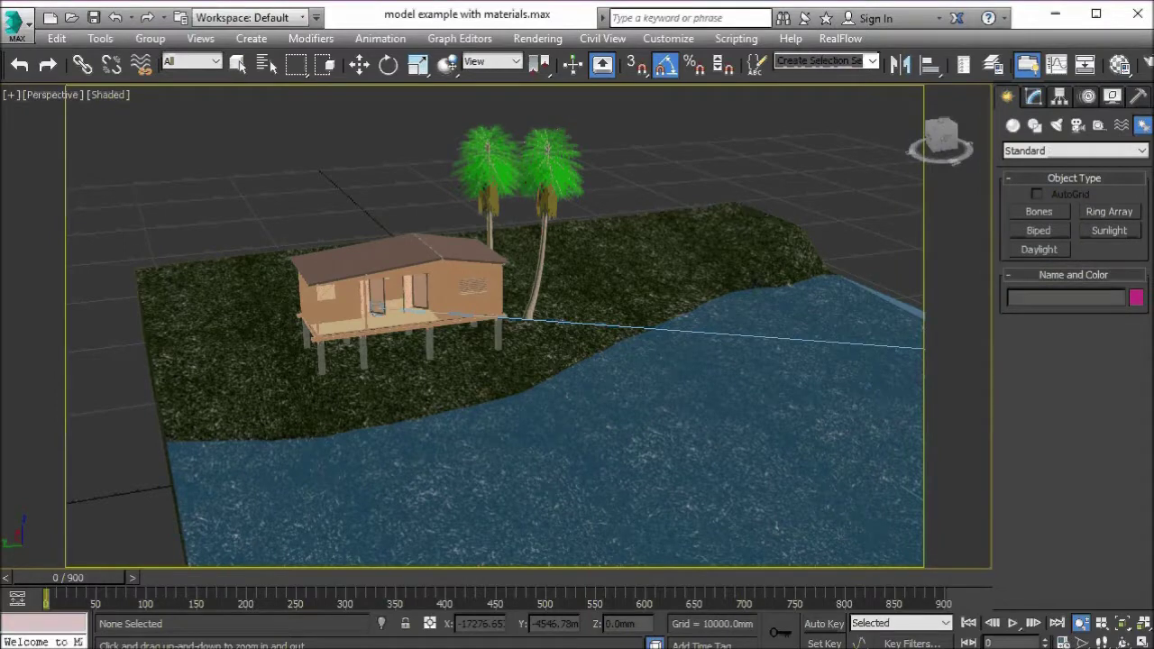
click(1038, 250)
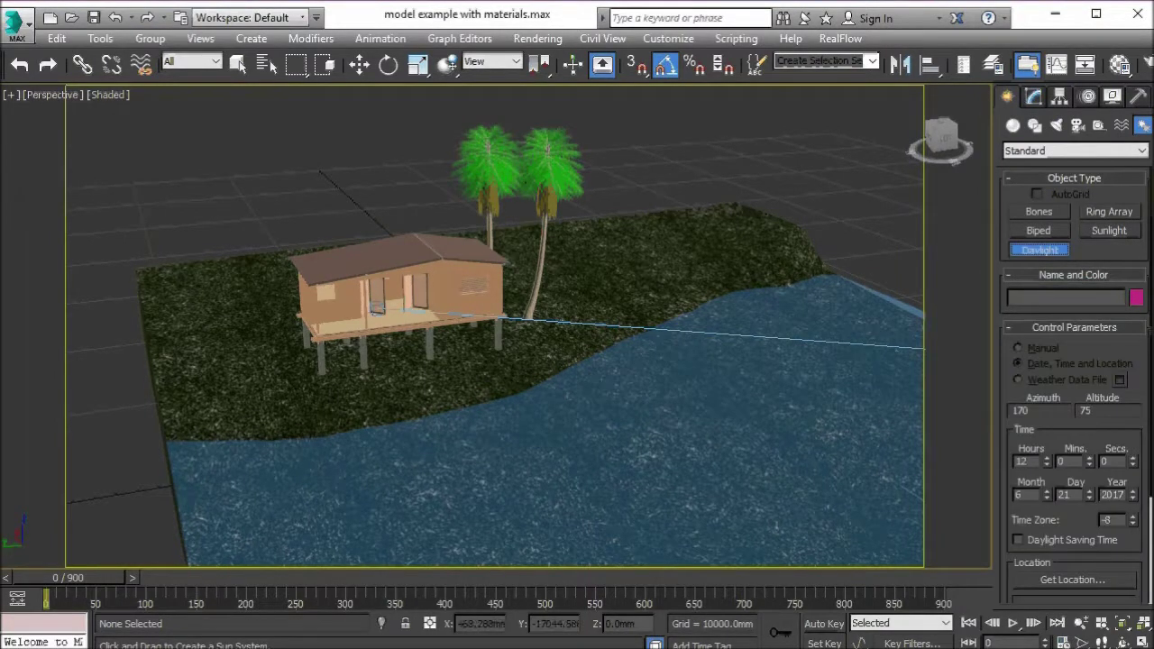
scroll(692, 381, down, 3)
middle_drag(694, 382, 590, 327)
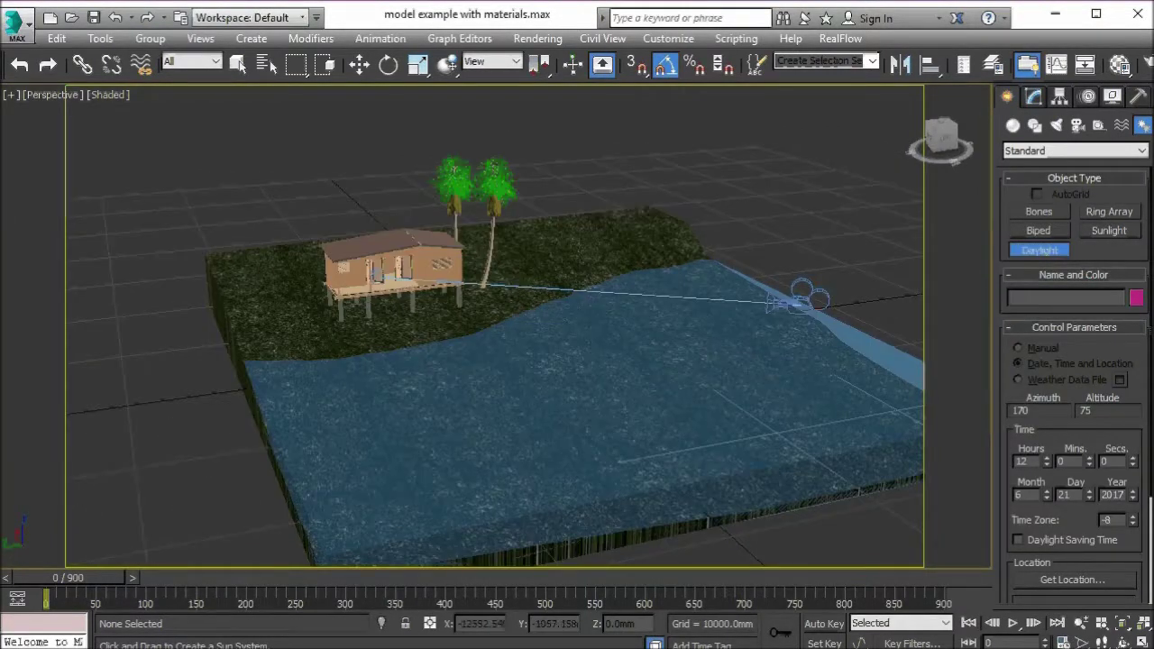
drag(588, 382, 836, 315)
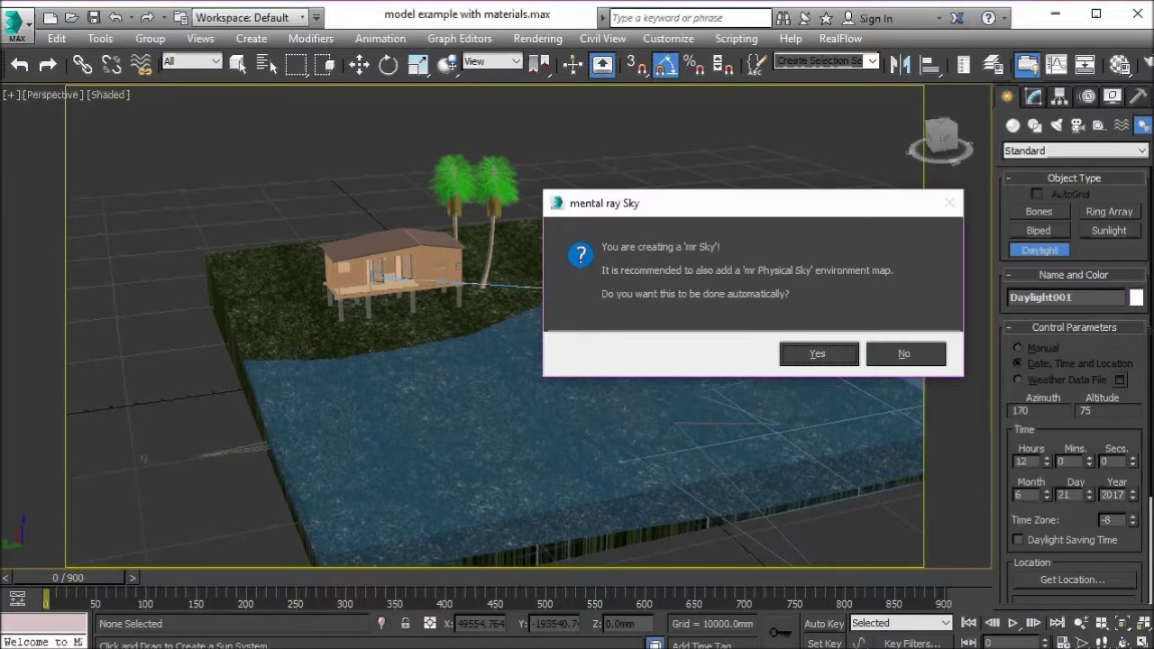
key(Return)
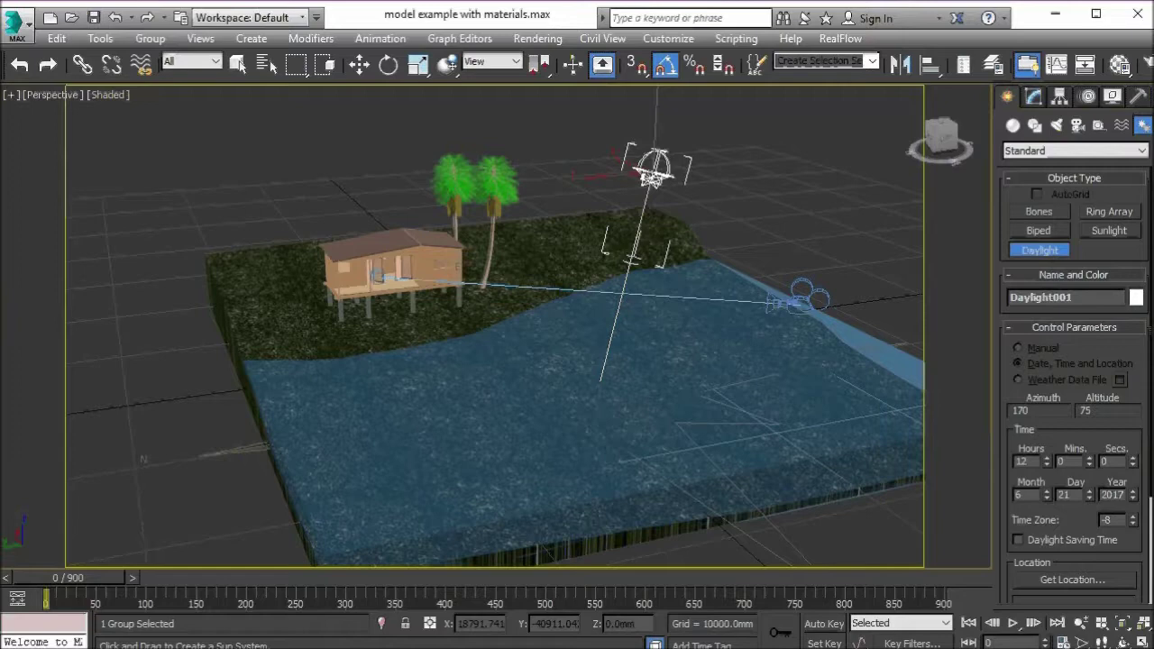
click(766, 226)
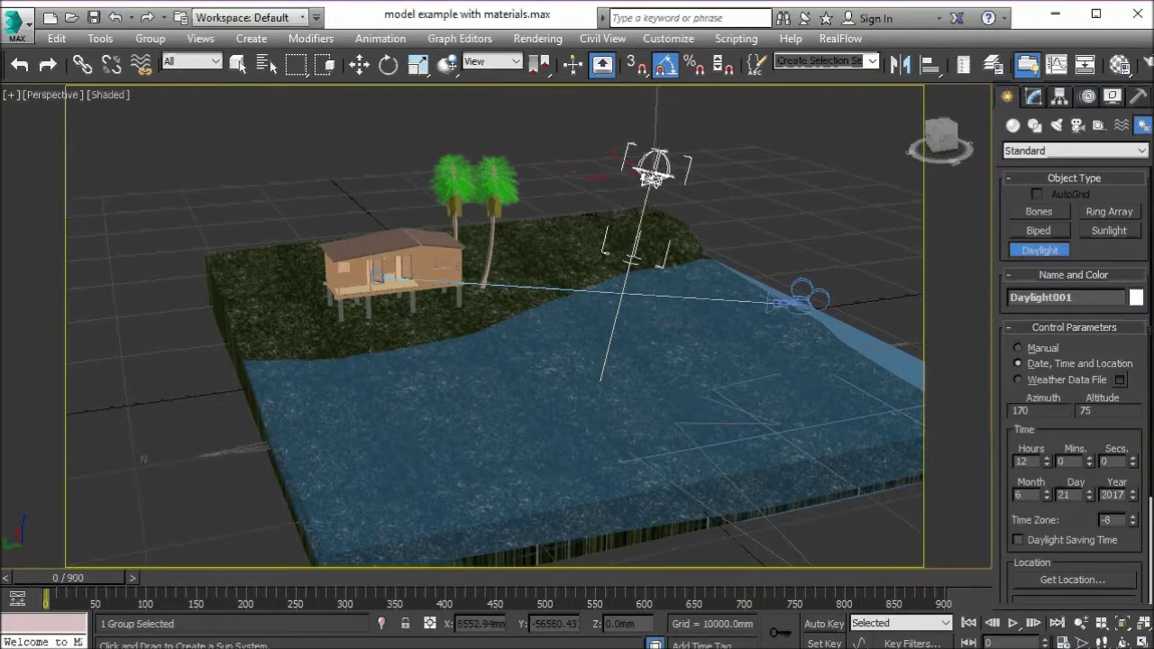
click(238, 64)
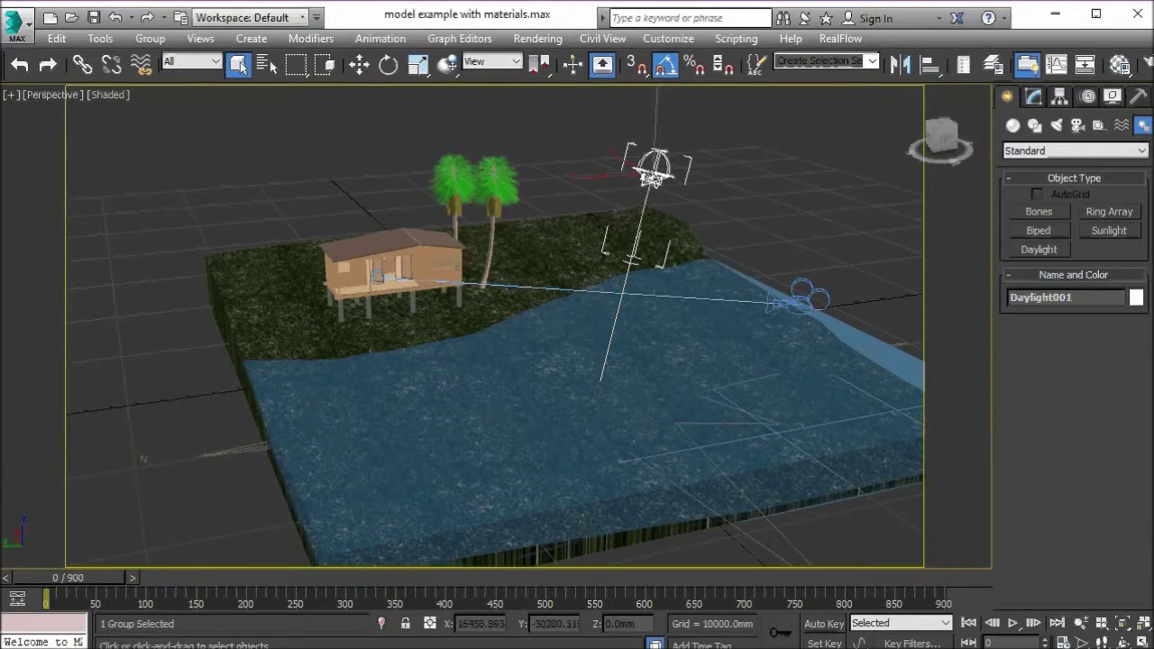
Frame the front of the house closely at a low angle in the Perspective view and check the Show Safe Frames option.
alt+middle_drag(505, 378, 438, 291)
scroll(451, 293, up, 6)
scroll(396, 296, up, 5)
scroll(437, 291, down, 1)
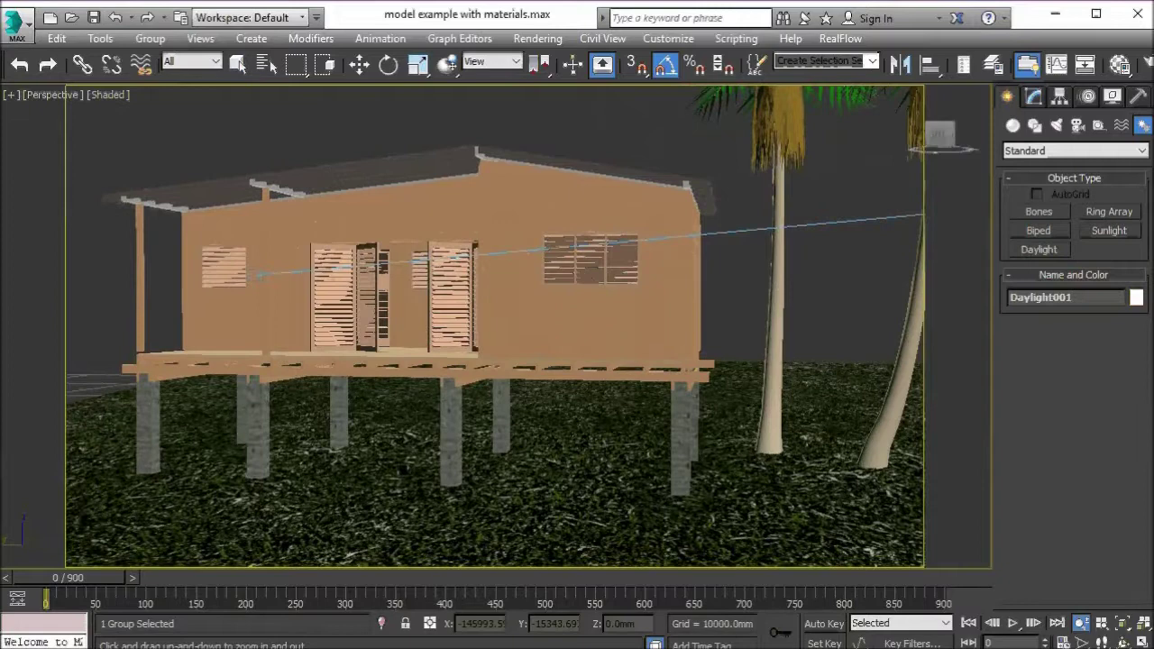
scroll(478, 307, down, 1)
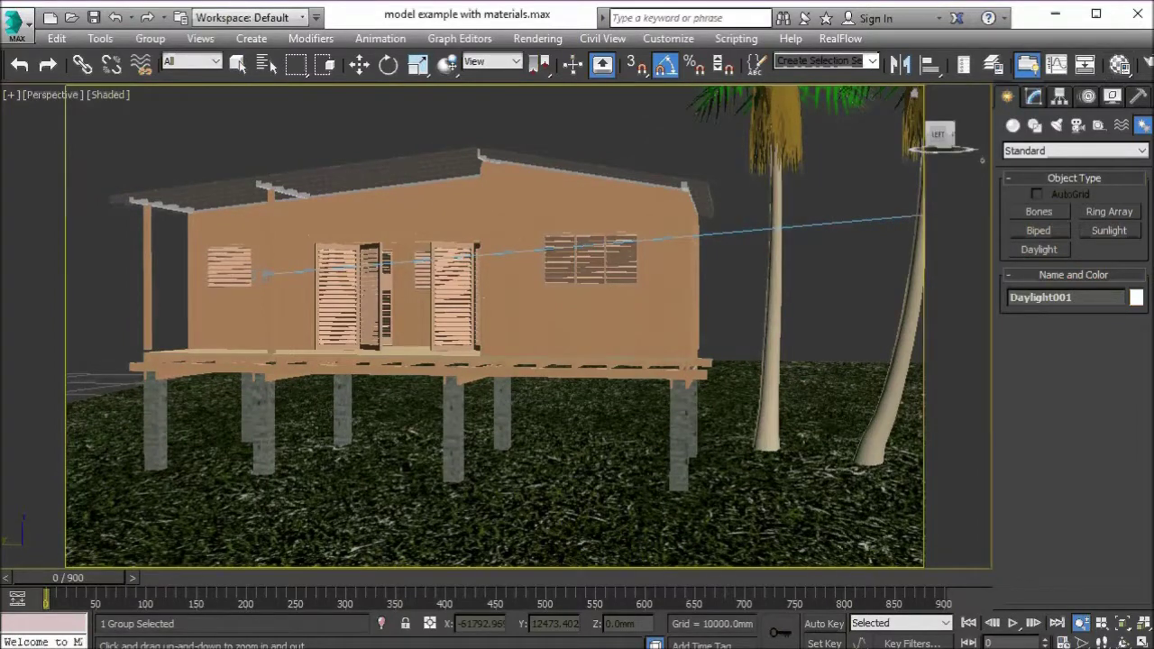
click(52, 94)
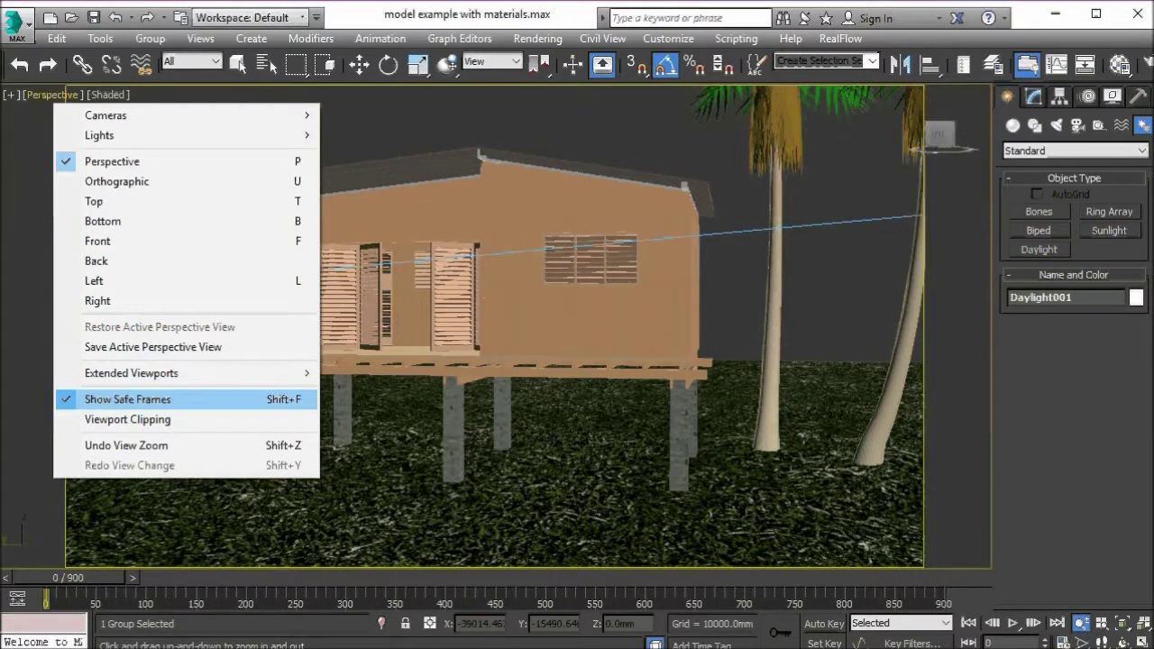
key(Escape)
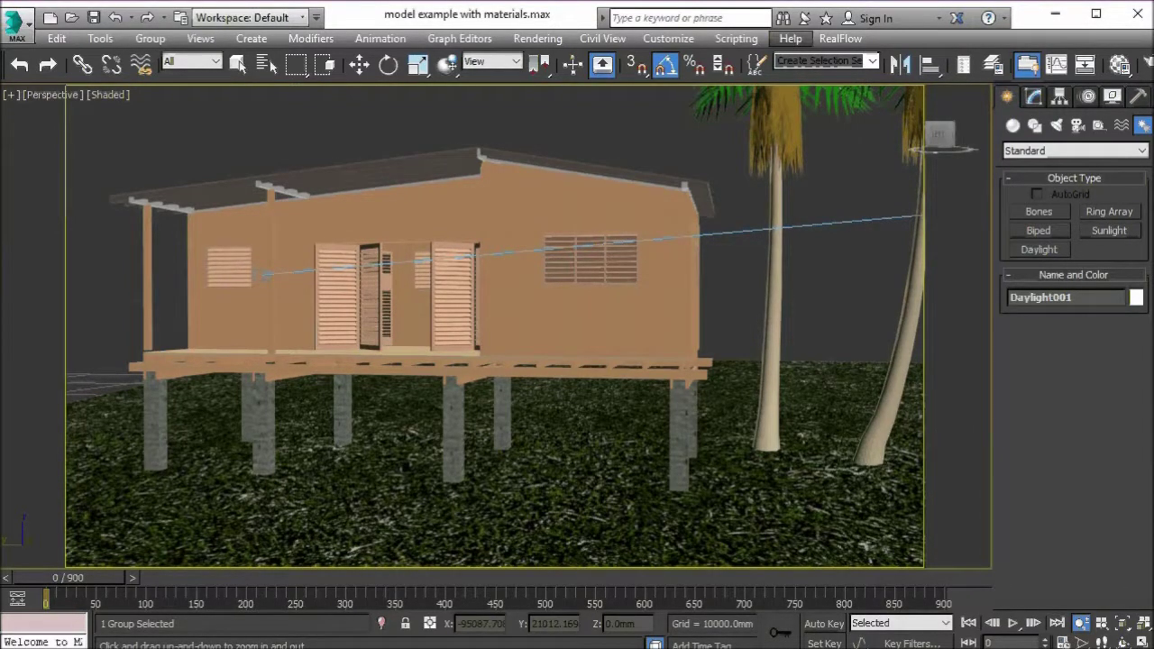
Open the render setup and set the output size to HDTV (video) at 480x270.
click(537, 38)
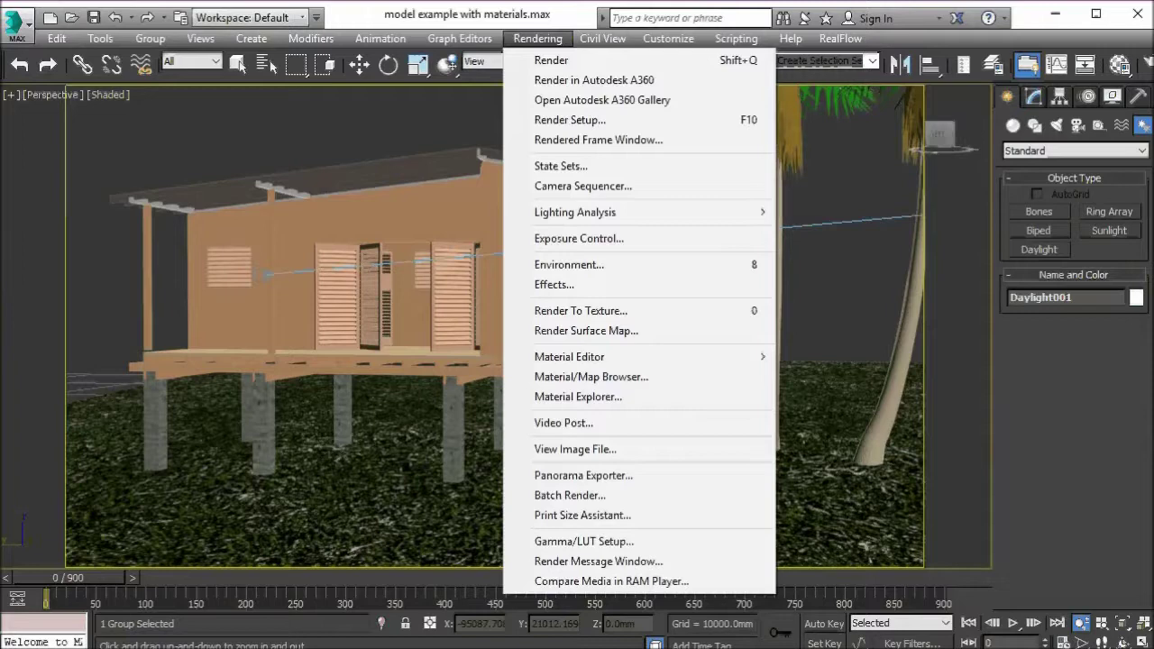
click(570, 119)
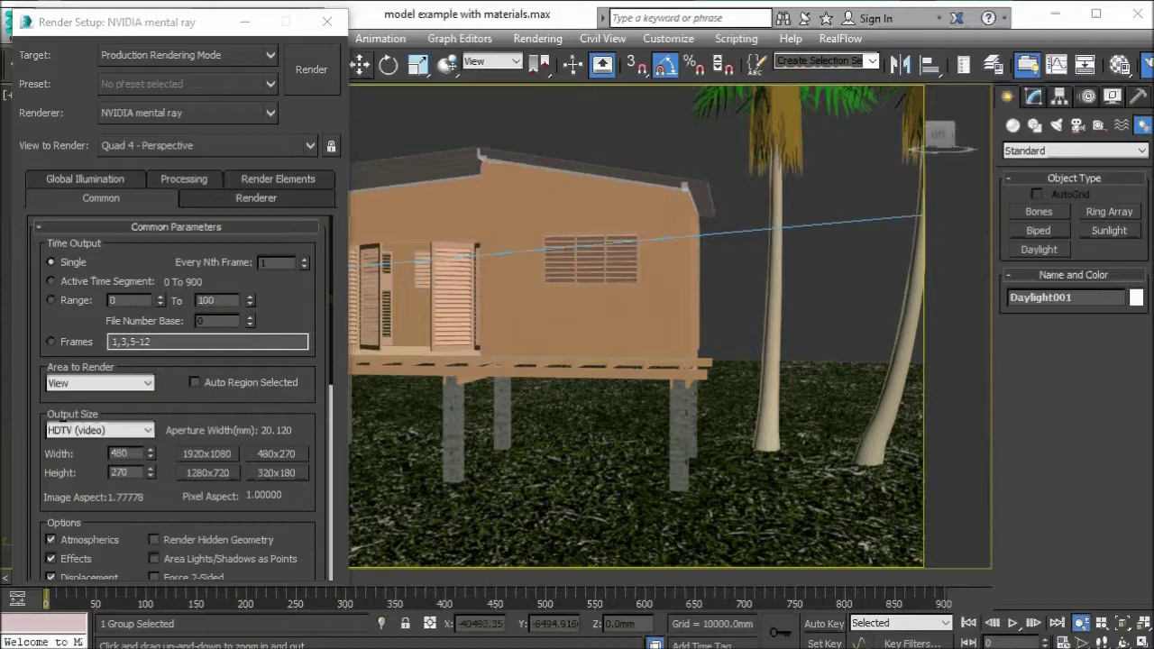
drag(63, 417, 64, 405)
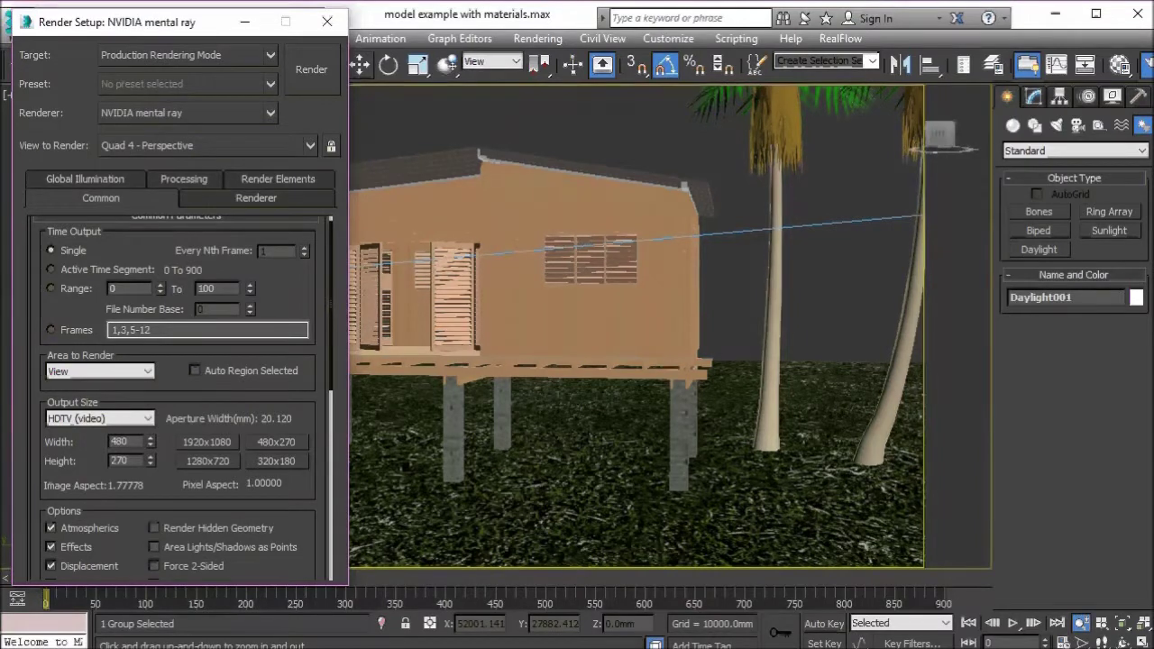
scroll(180, 396, down, 5)
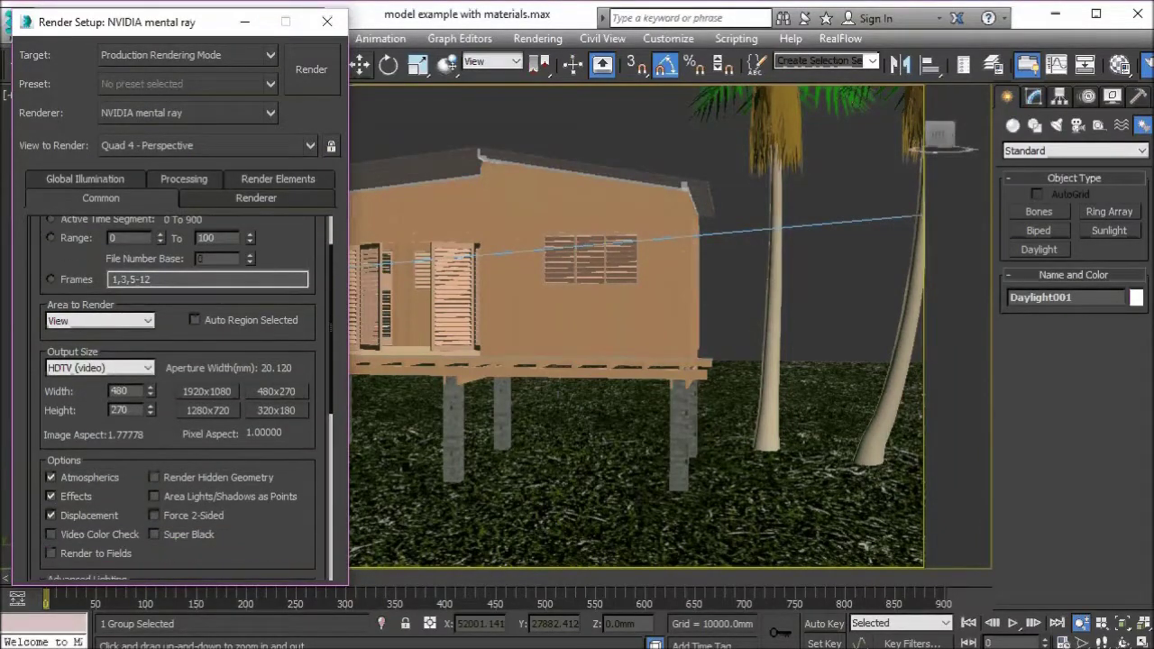
click(100, 351)
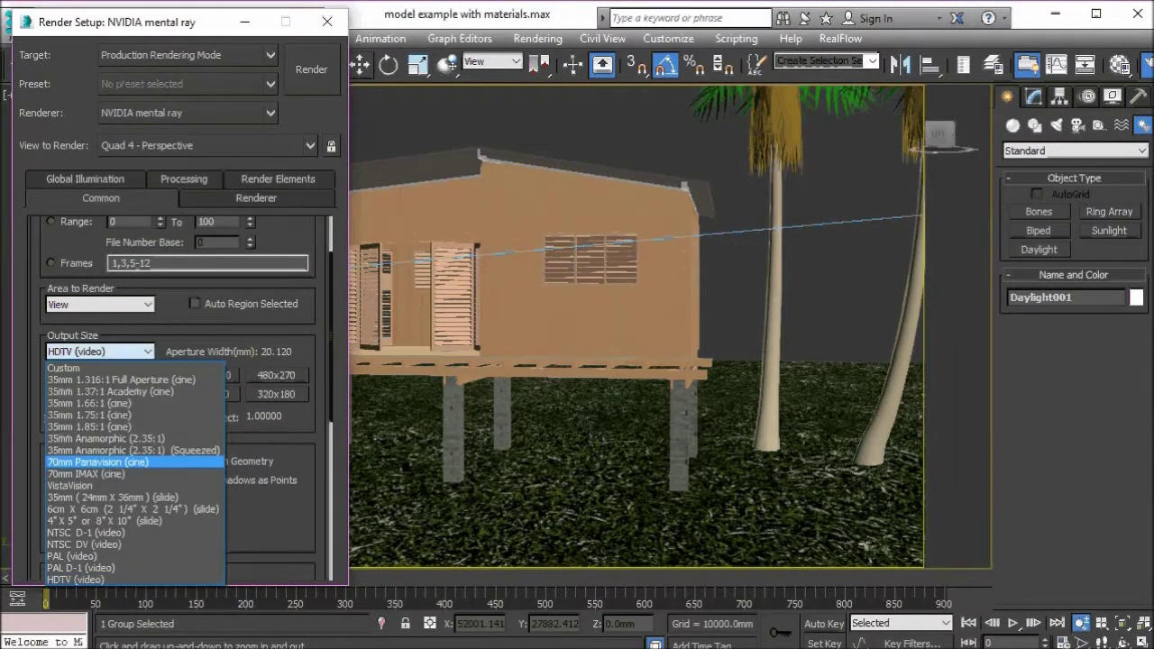
click(101, 579)
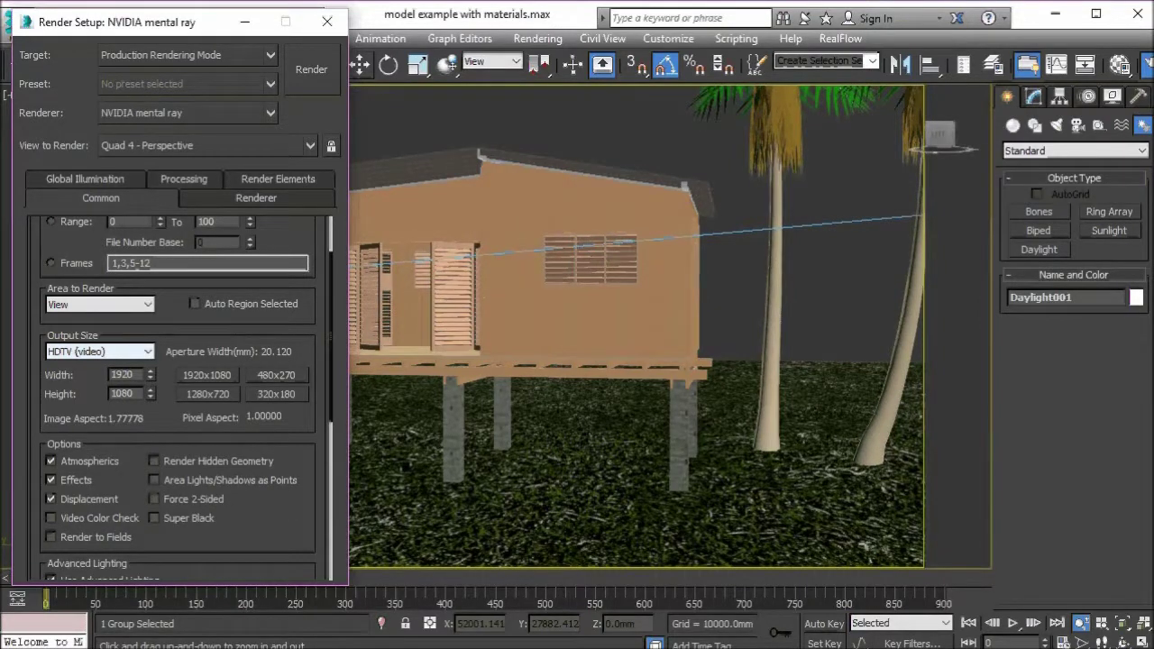
click(275, 374)
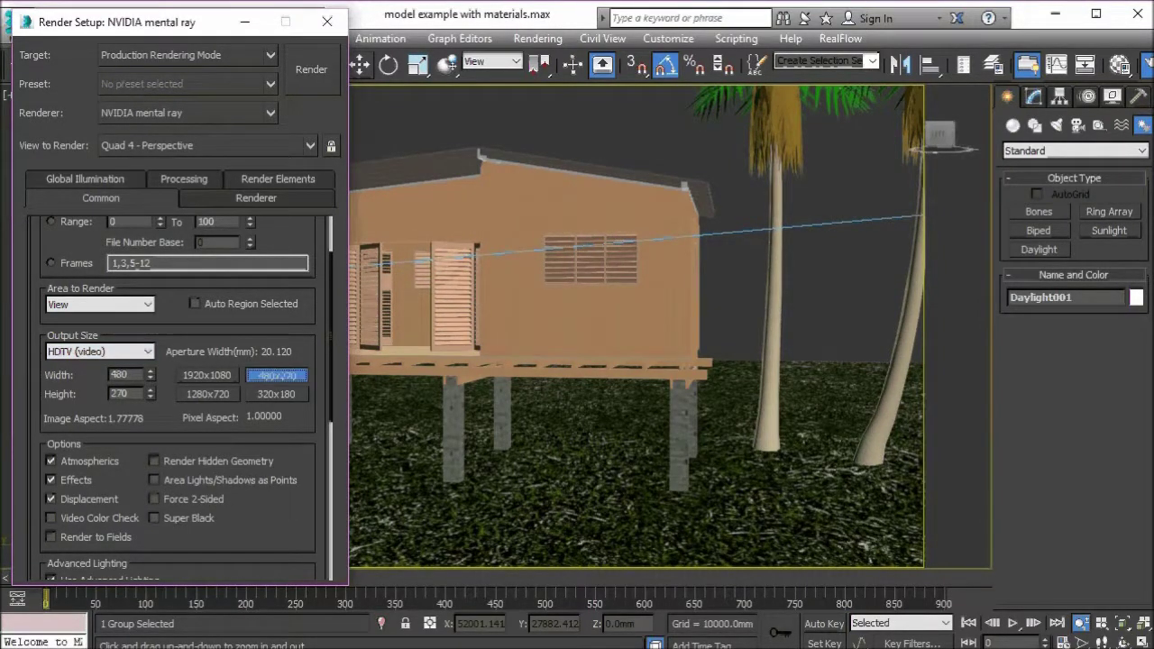
Delete the existing front view.jpg from the 3DM Rendered image folder and save the render output there as front view.jpg in JPEG format.
scroll(276, 374, down, 1)
scroll(180, 396, down, 1)
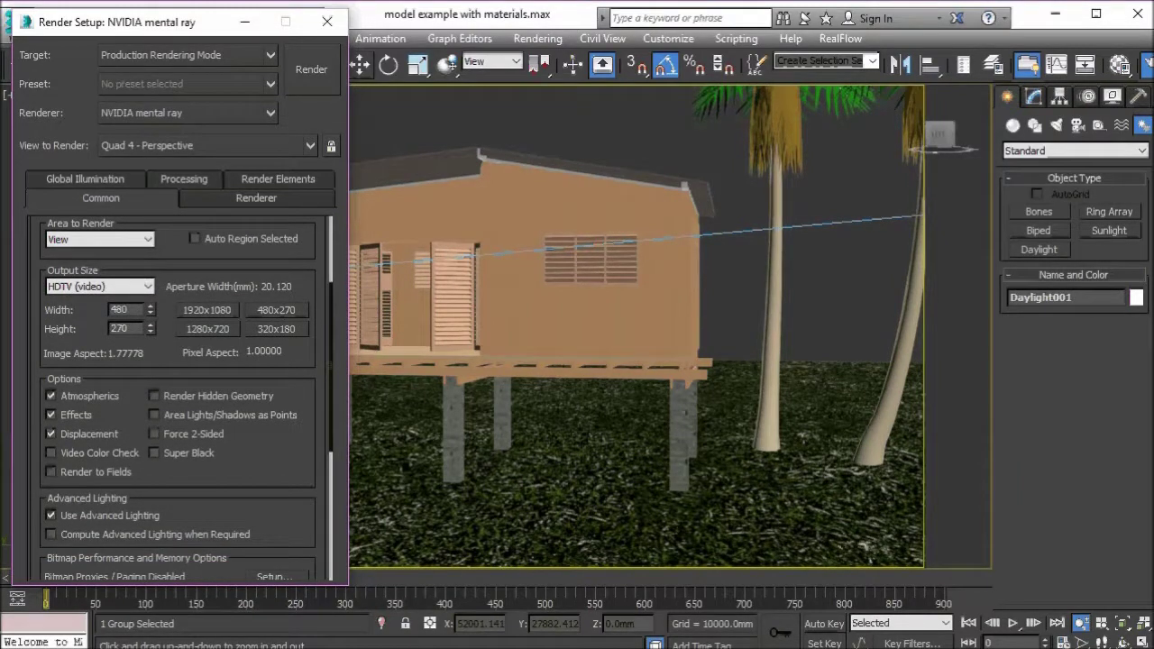
scroll(180, 397, down, 3)
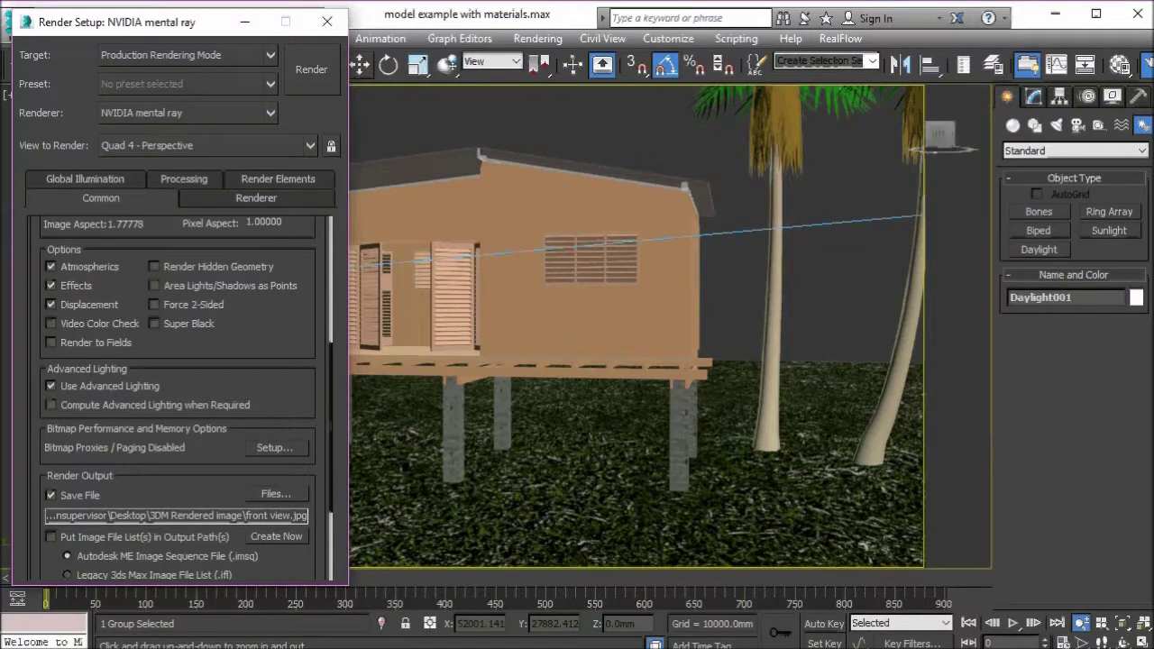
click(275, 494)
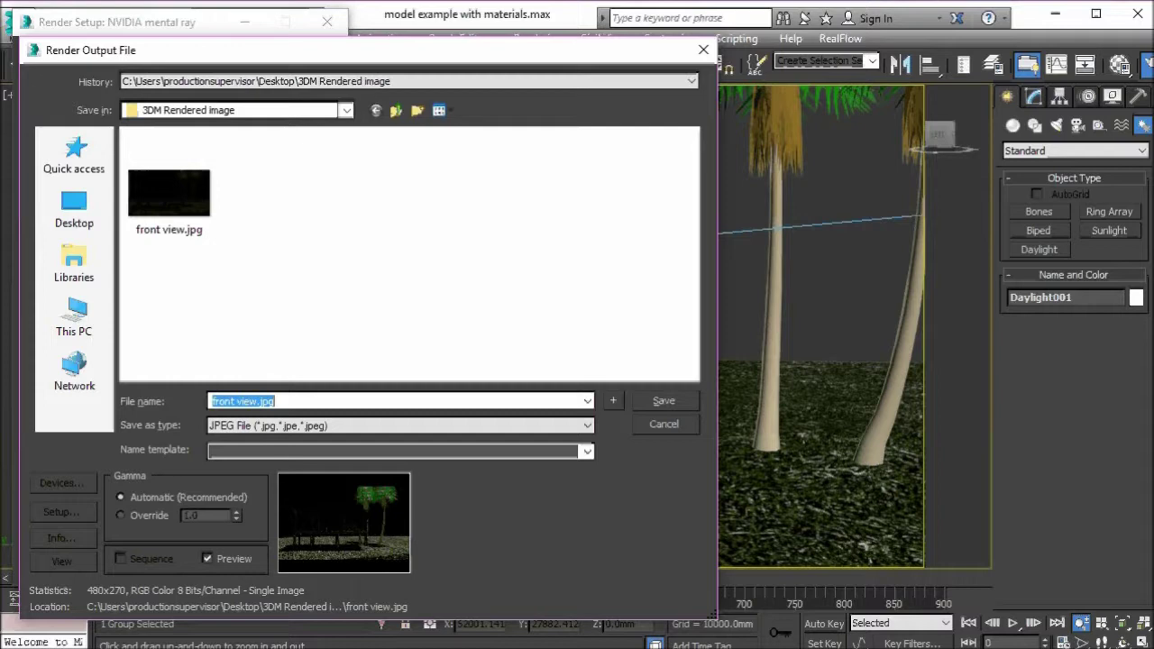
click(170, 193)
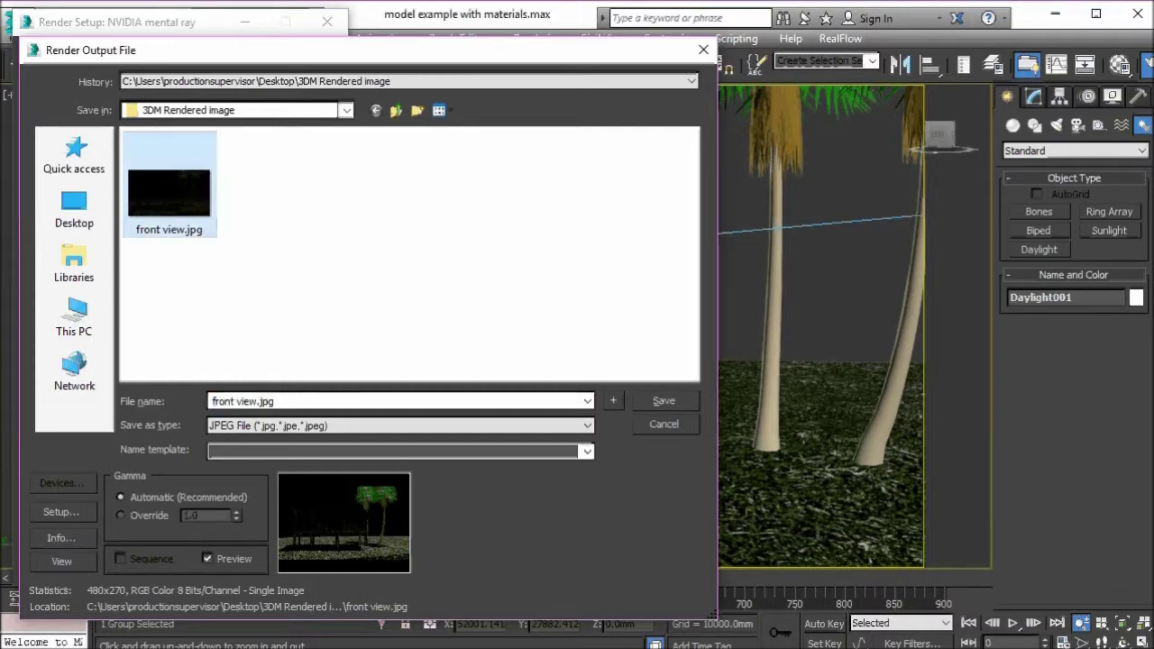
key(Delete)
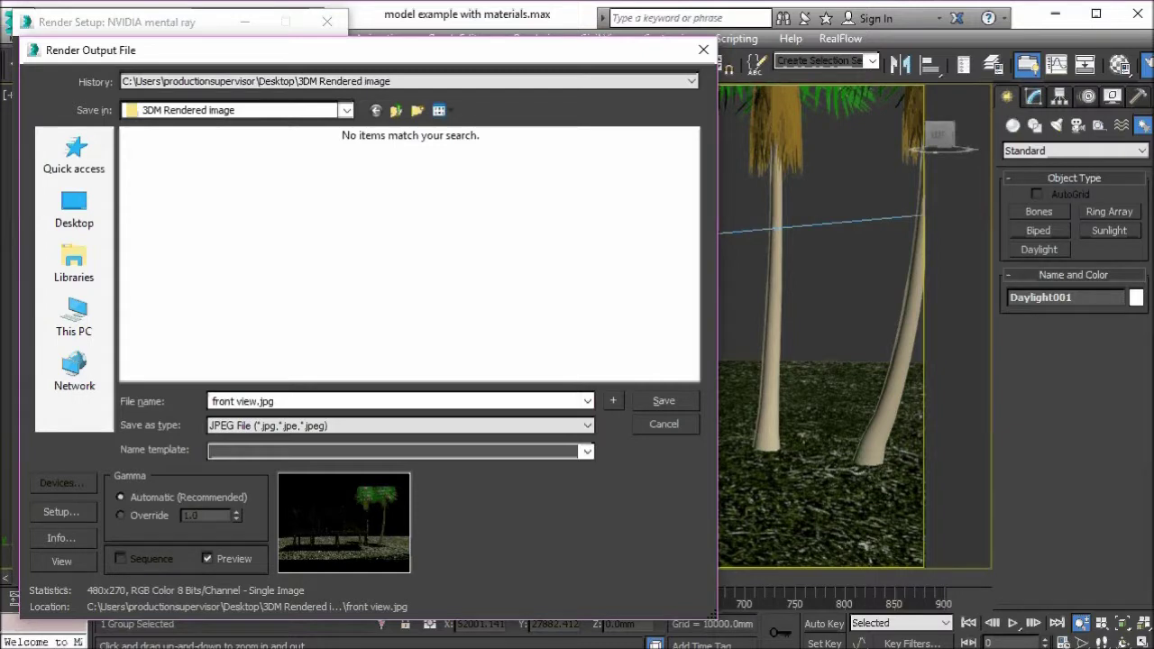
click(664, 401)
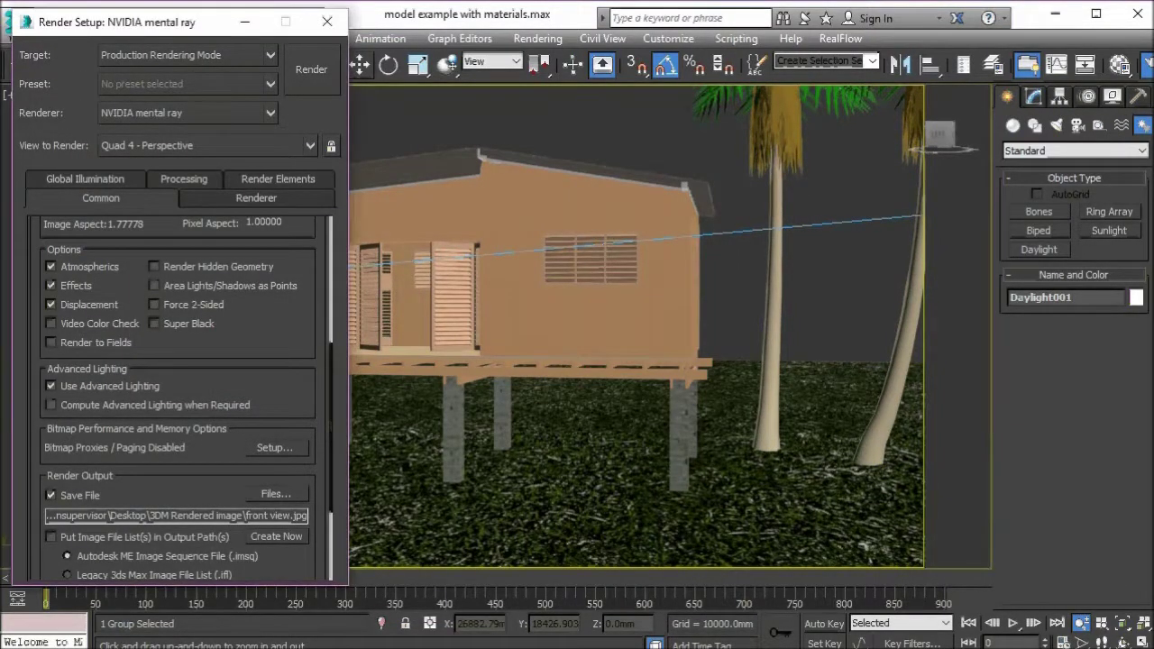
scroll(178, 397, down, 4)
scroll(177, 397, up, 1)
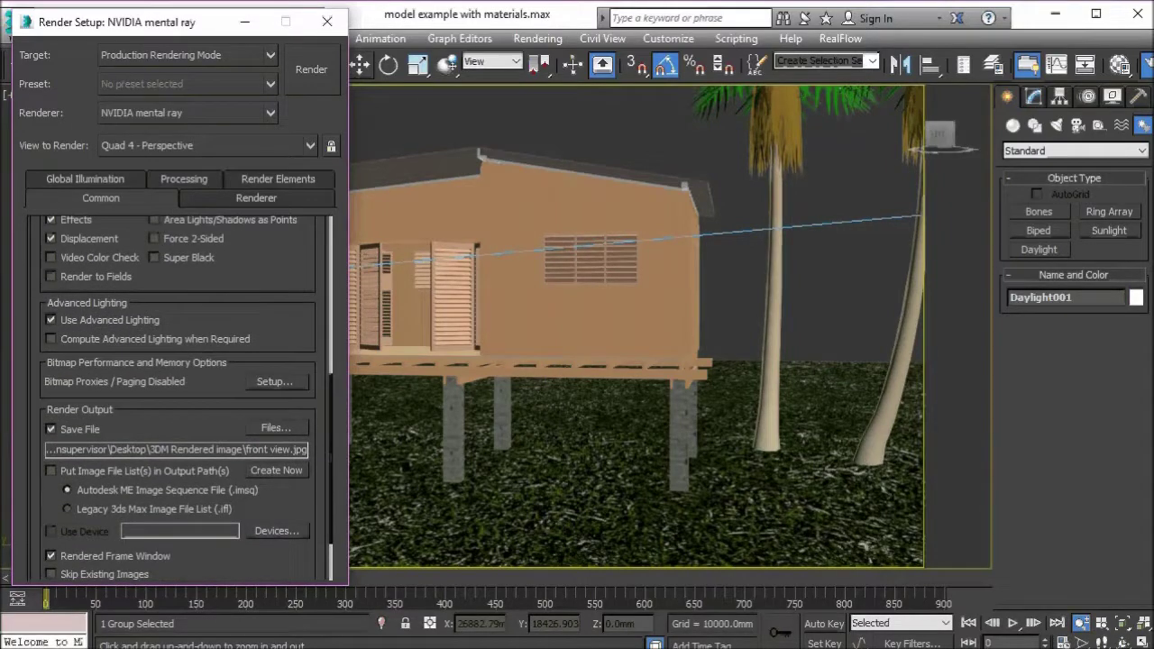
Render the Perspective view and place the rendered frame window clear of the render setup.
click(311, 70)
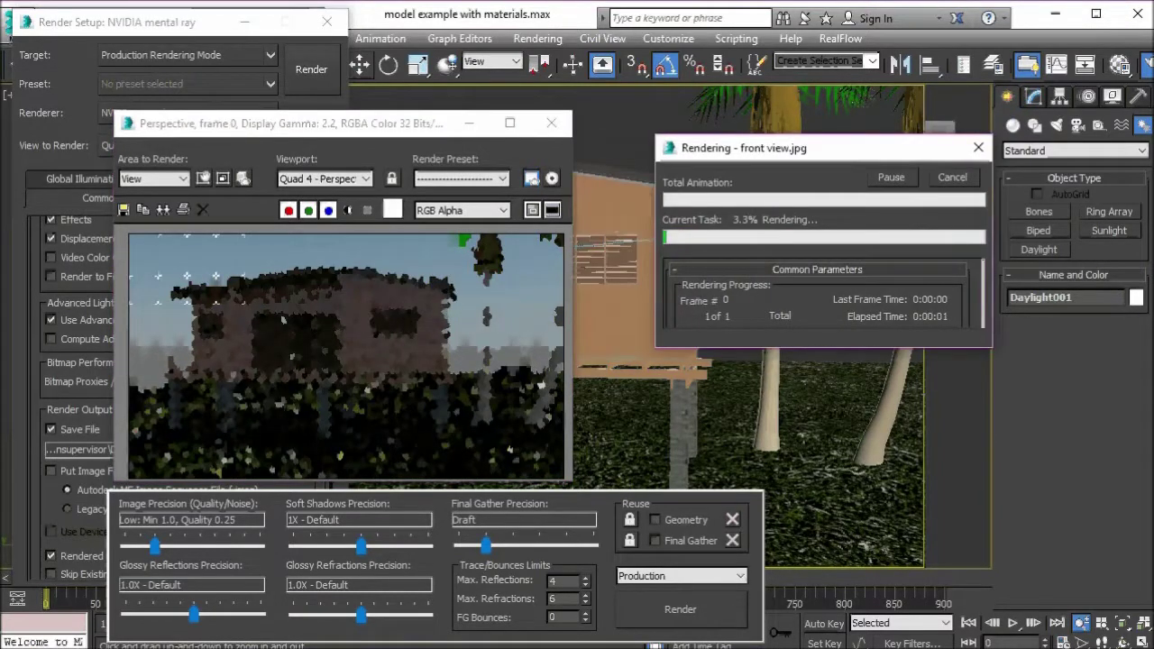
drag(343, 124, 392, 82)
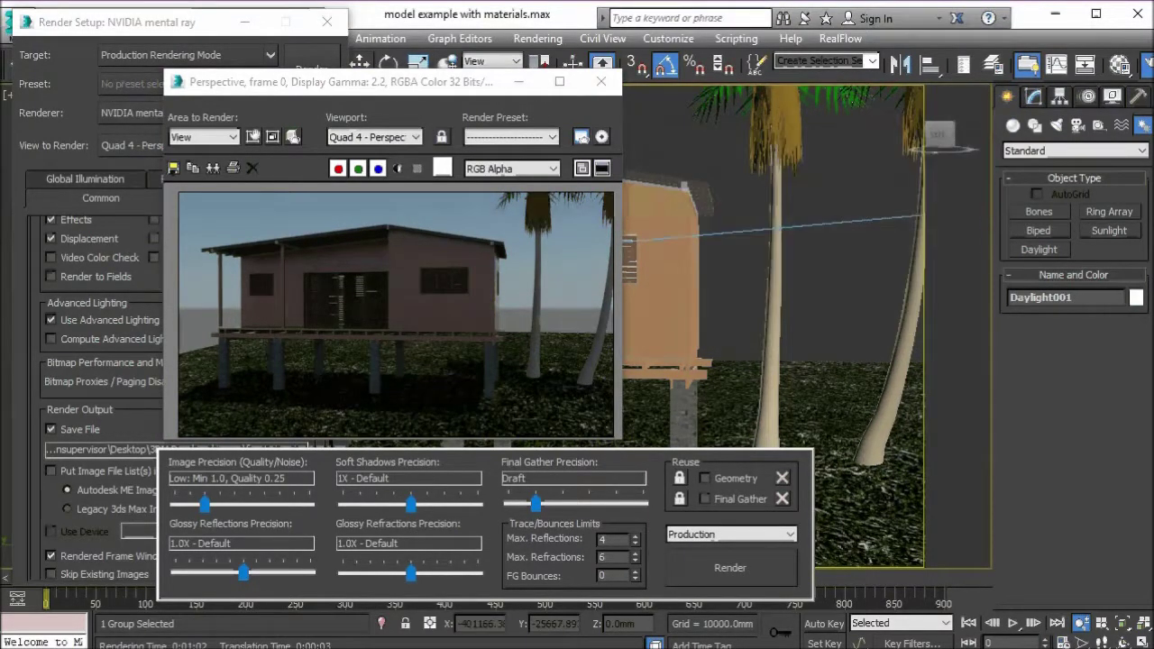
drag(360, 81, 546, 37)
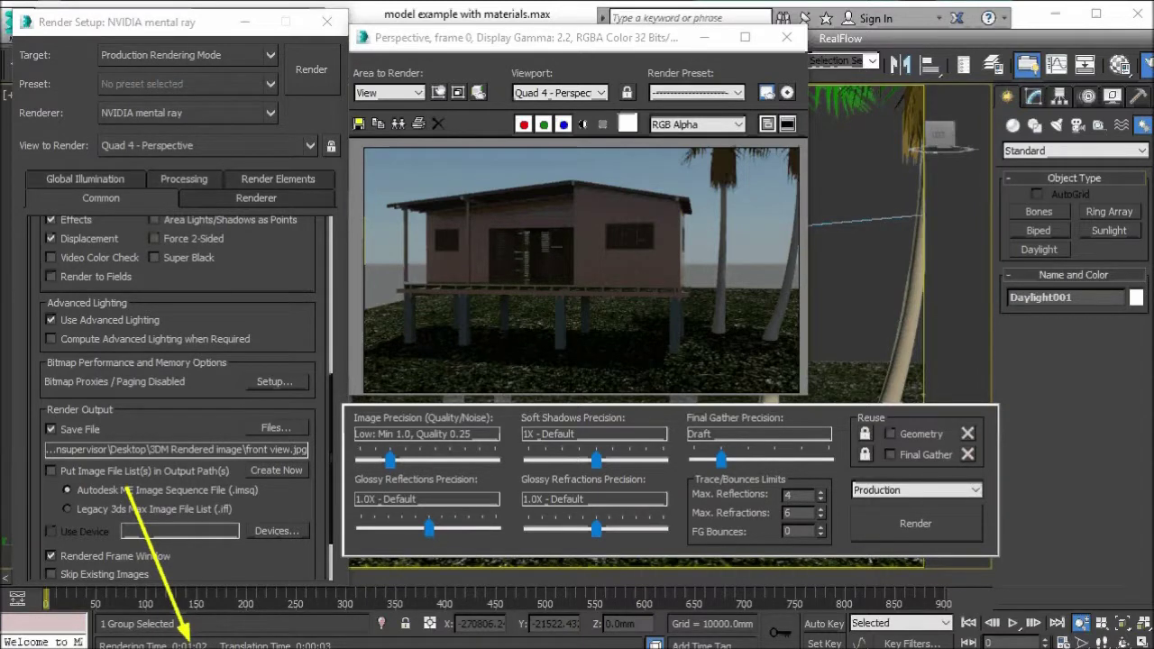
Set the render output size to 1280x720.
scroll(180, 397, up, 5)
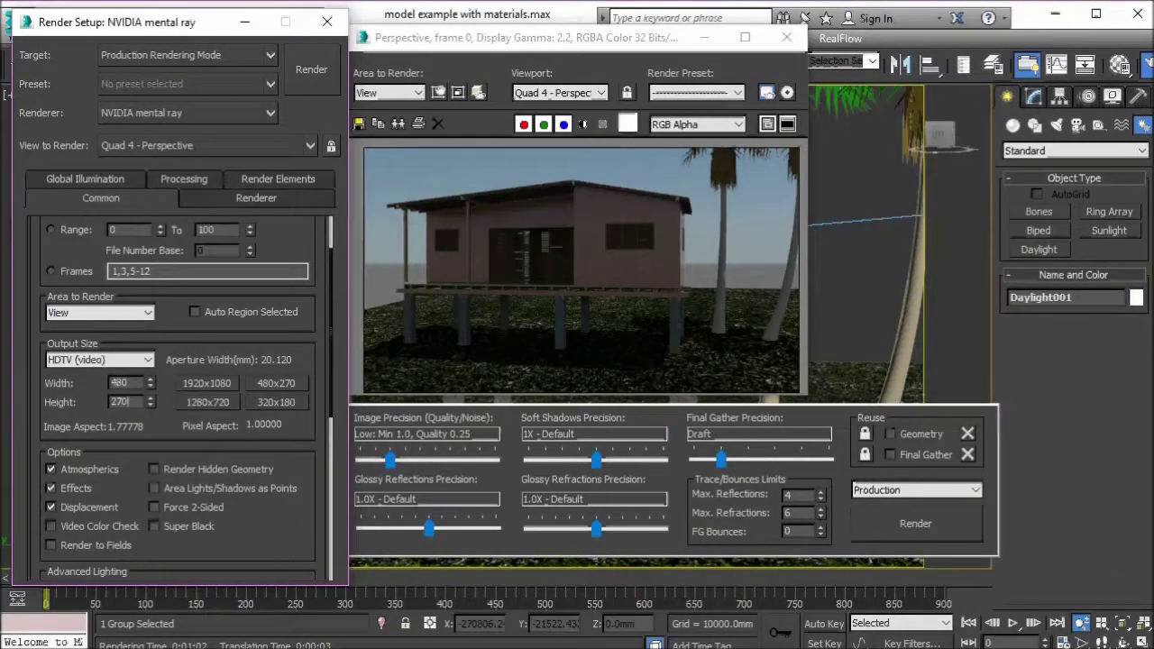
key(Tab)
click(206, 382)
click(208, 401)
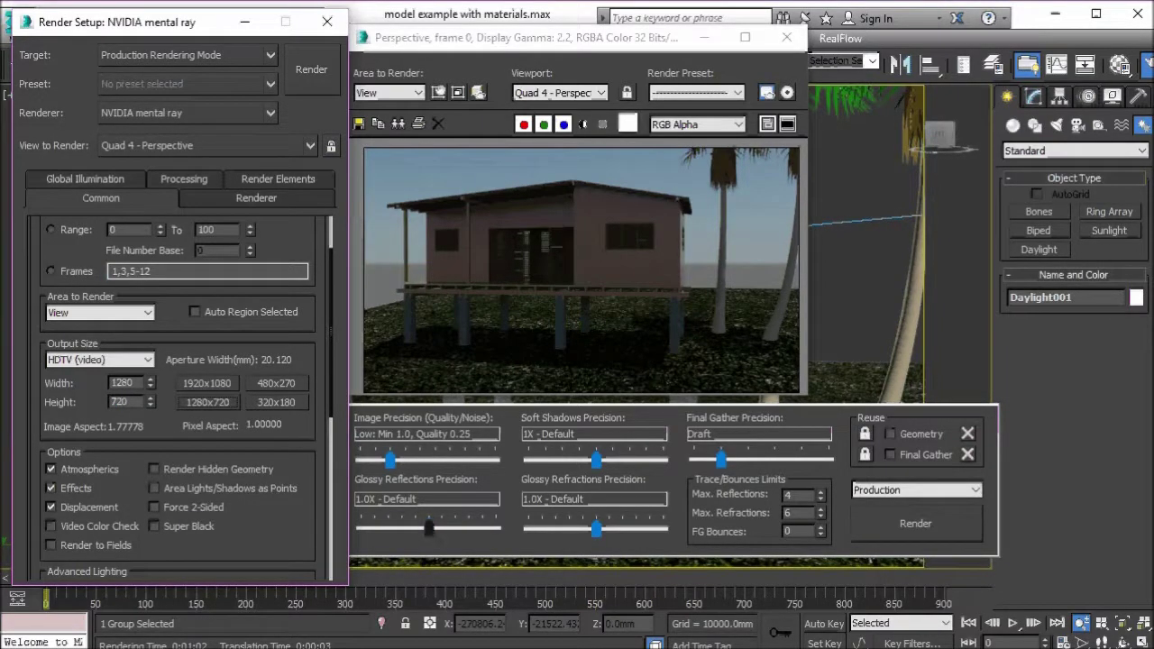
Lower the glossy reflections, glossy refractions and soft shadows precision to 0.25X - Low.
drag(429, 527, 388, 527)
drag(596, 529, 555, 529)
drag(596, 459, 562, 460)
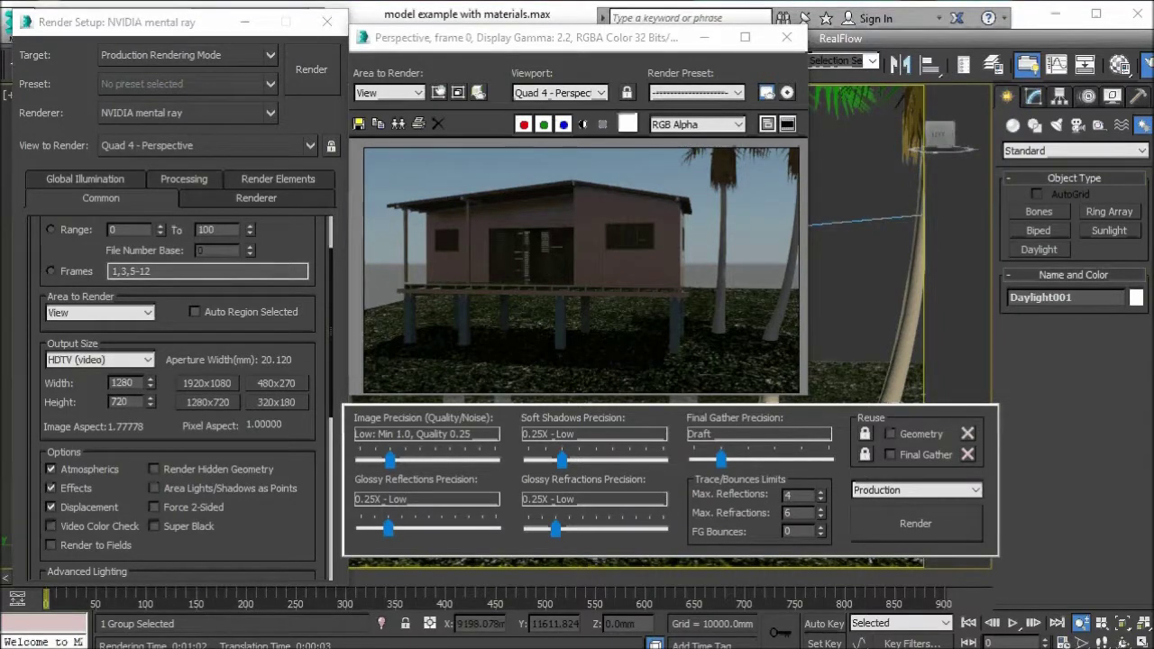
View the saved front view.jpg from the rendered images folder alongside the new render, and close it.
key(alt+Tab)
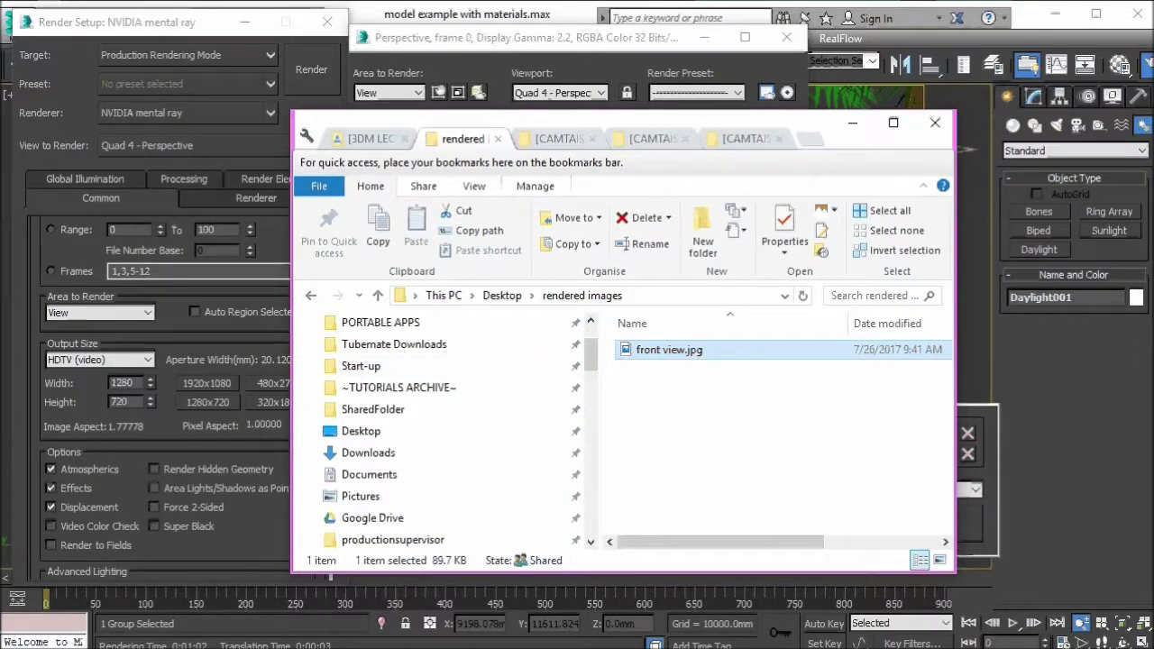
key(Return)
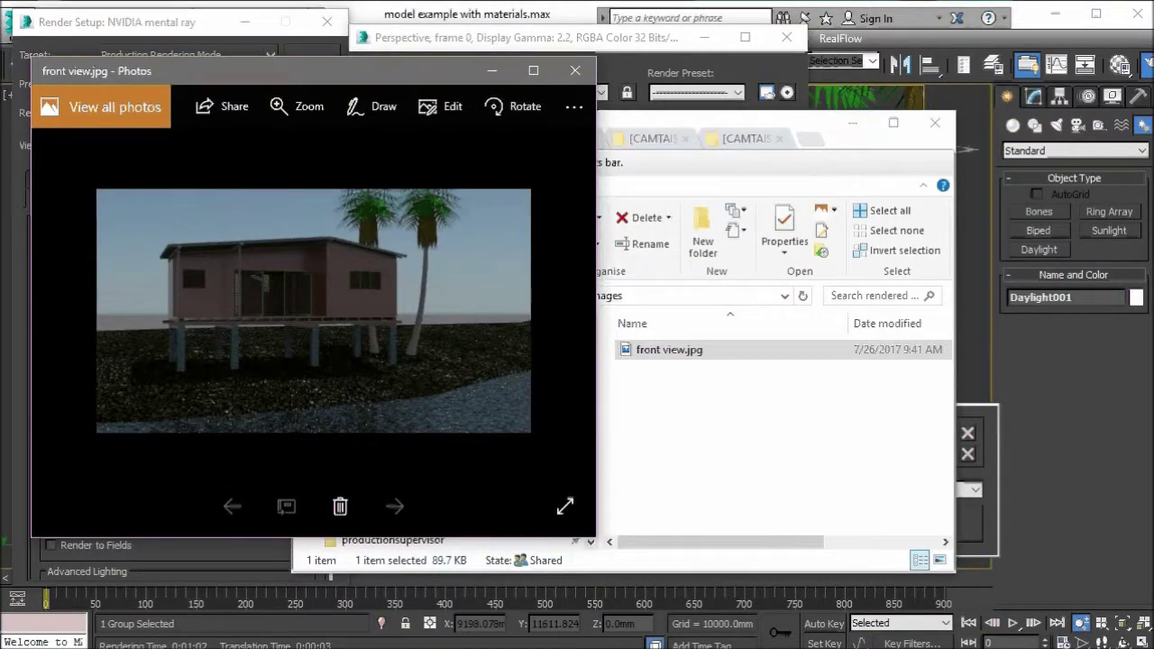
click(852, 122)
drag(301, 71, 835, 91)
drag(759, 91, 751, 84)
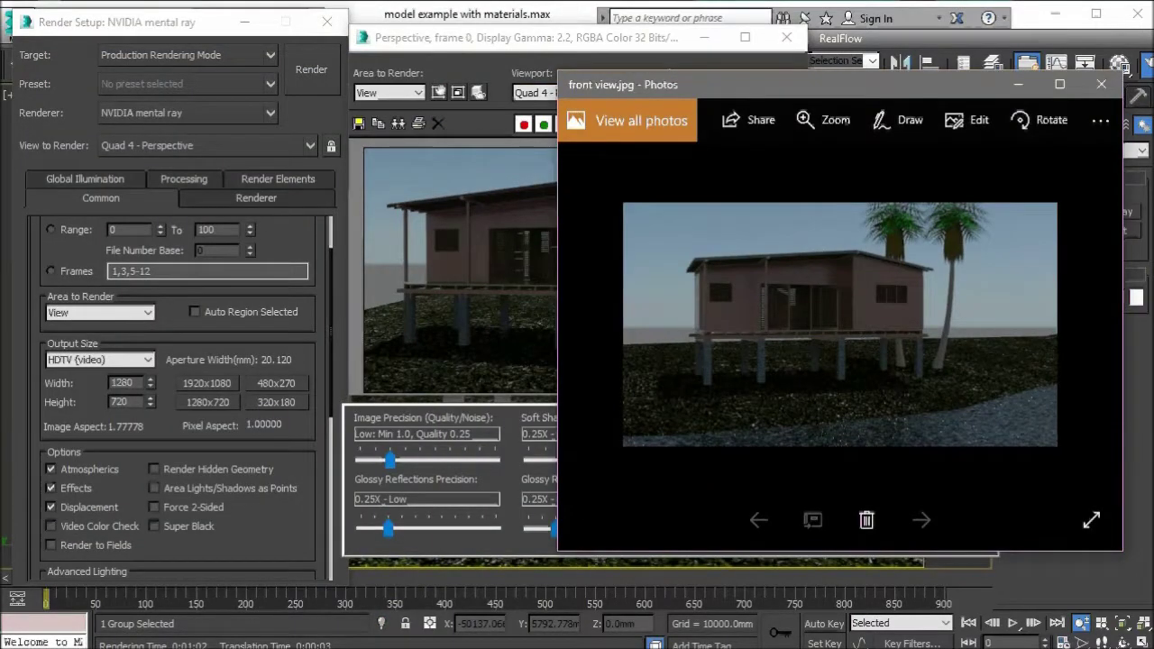
click(1100, 84)
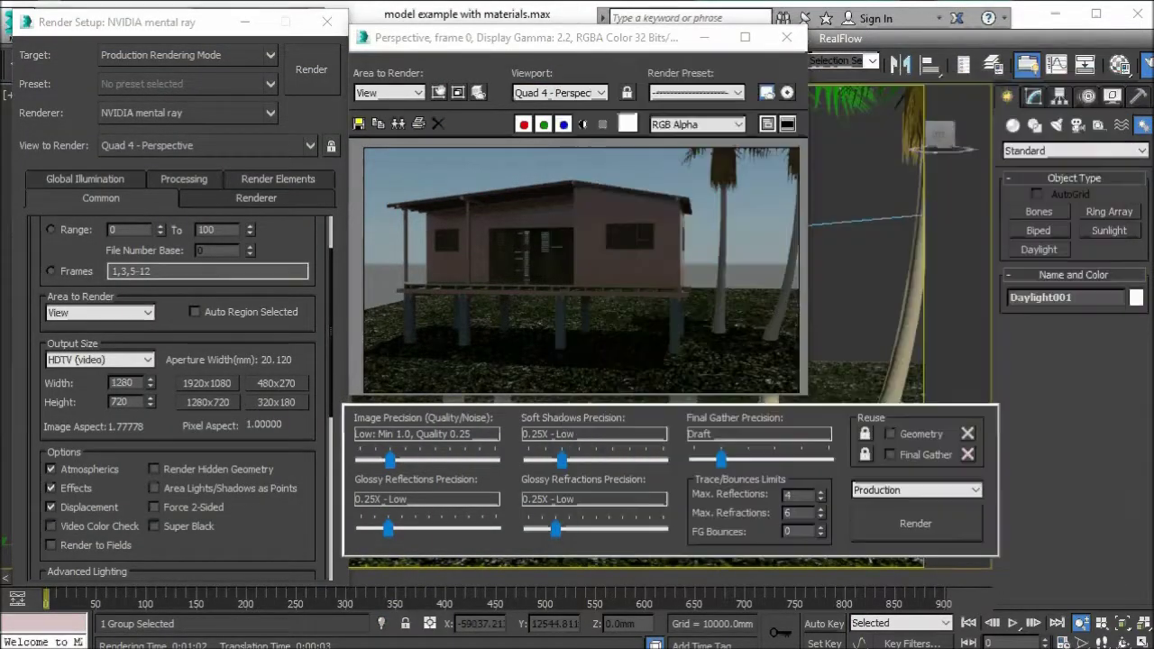
click(852, 122)
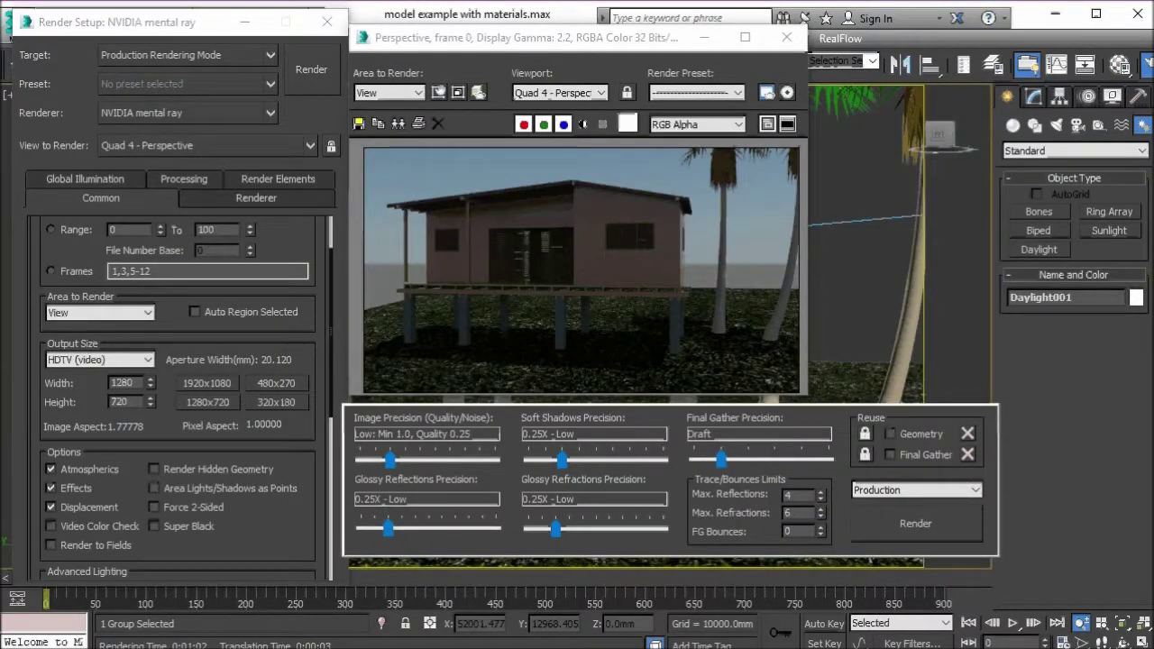
Check the render output file path and clear the render setup and rendered frame windows off the viewport.
click(180, 21)
scroll(178, 396, down, 5)
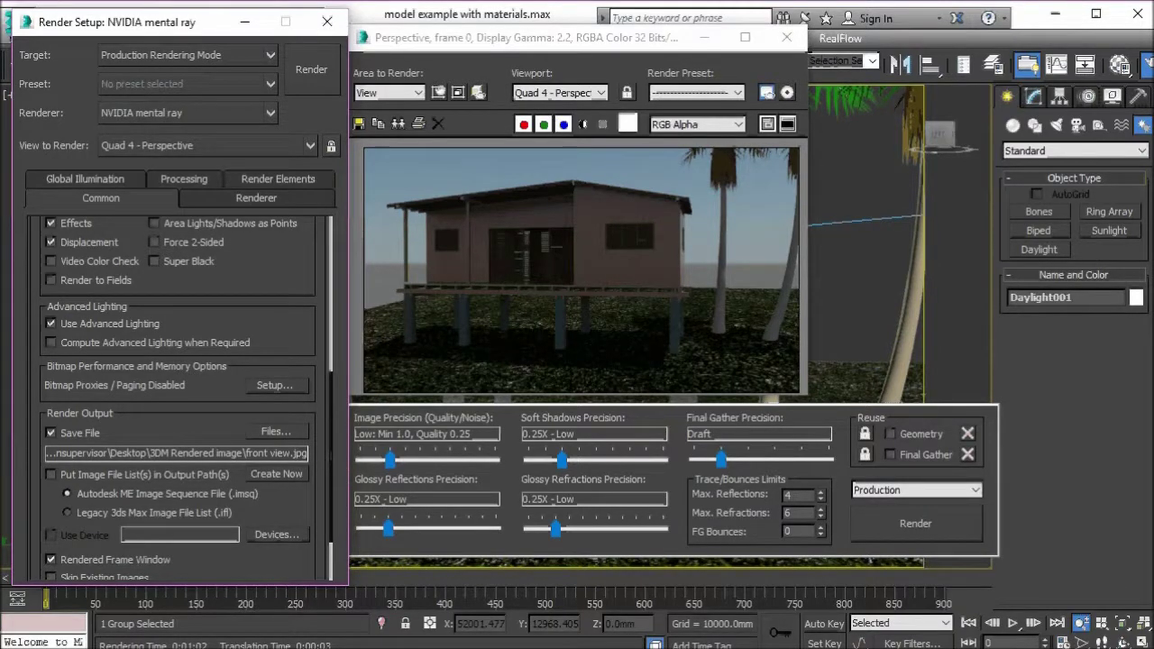
drag(541, 38, 564, 45)
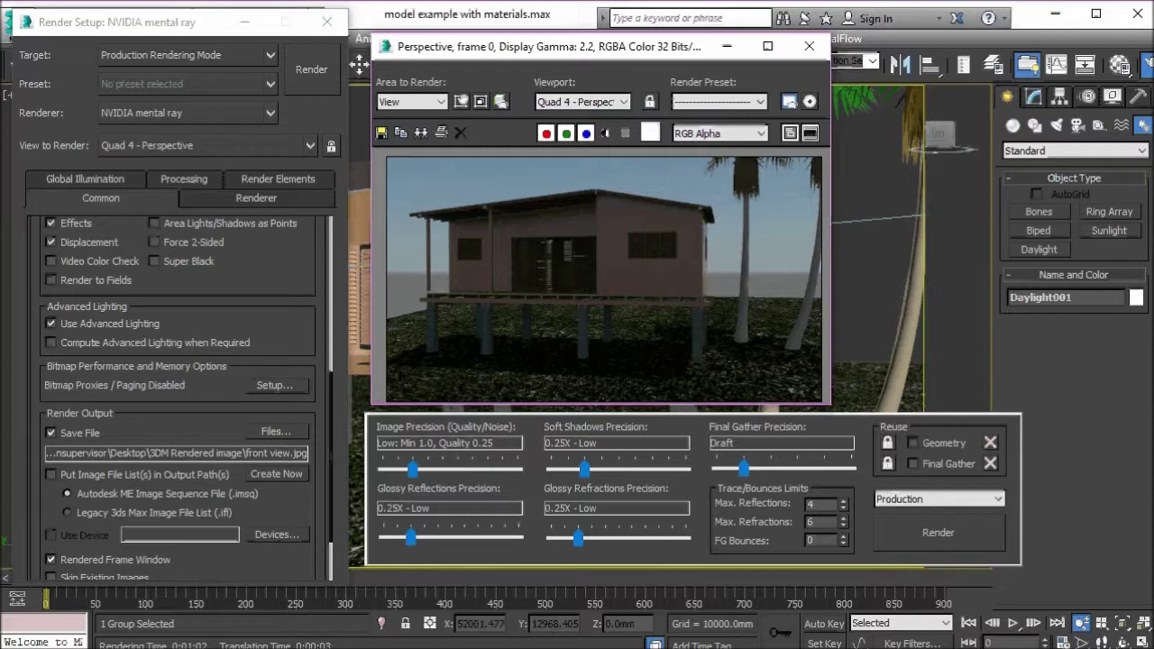
drag(559, 46, 611, 37)
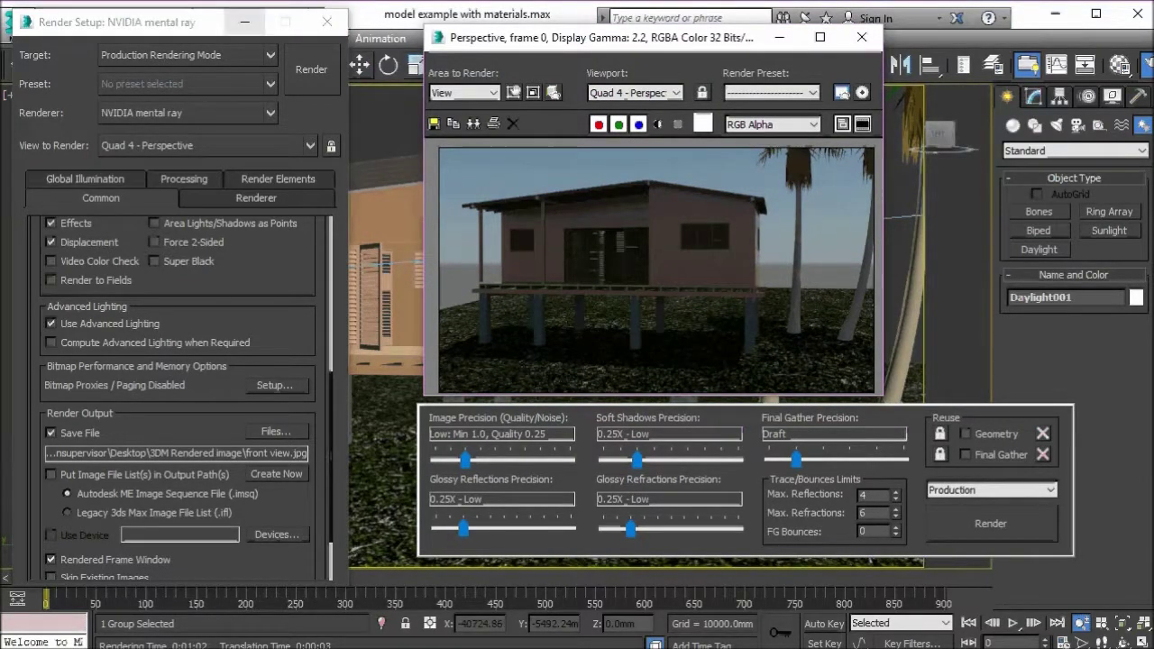
click(244, 22)
drag(207, 22, 555, 23)
click(675, 22)
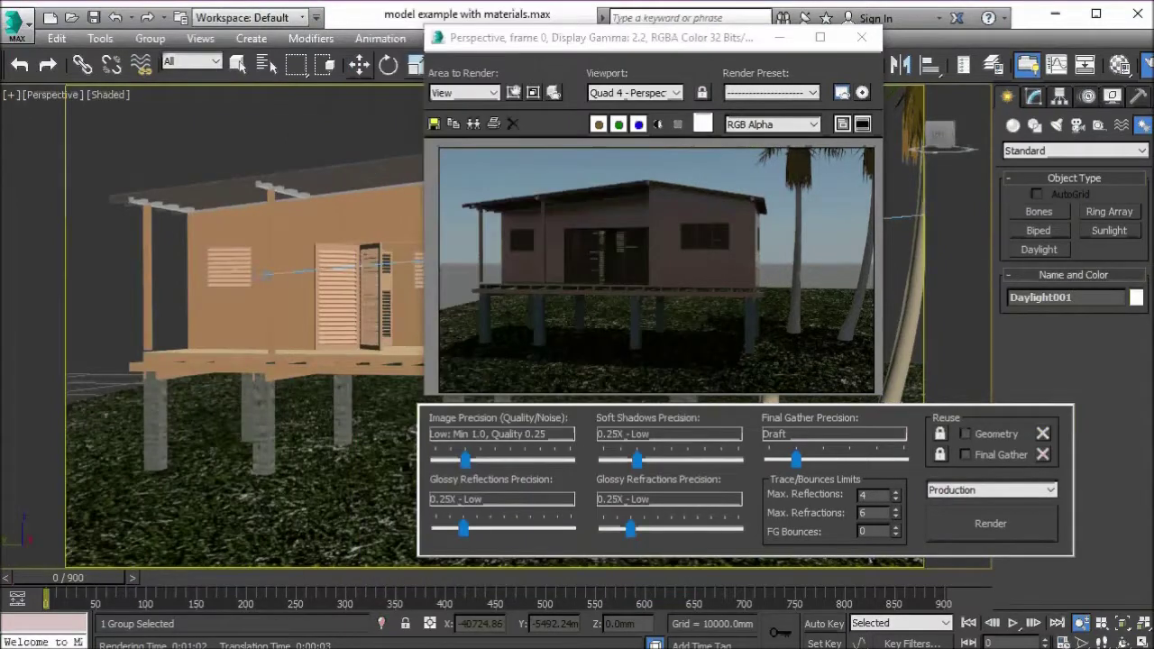
drag(637, 37, 1153, 45)
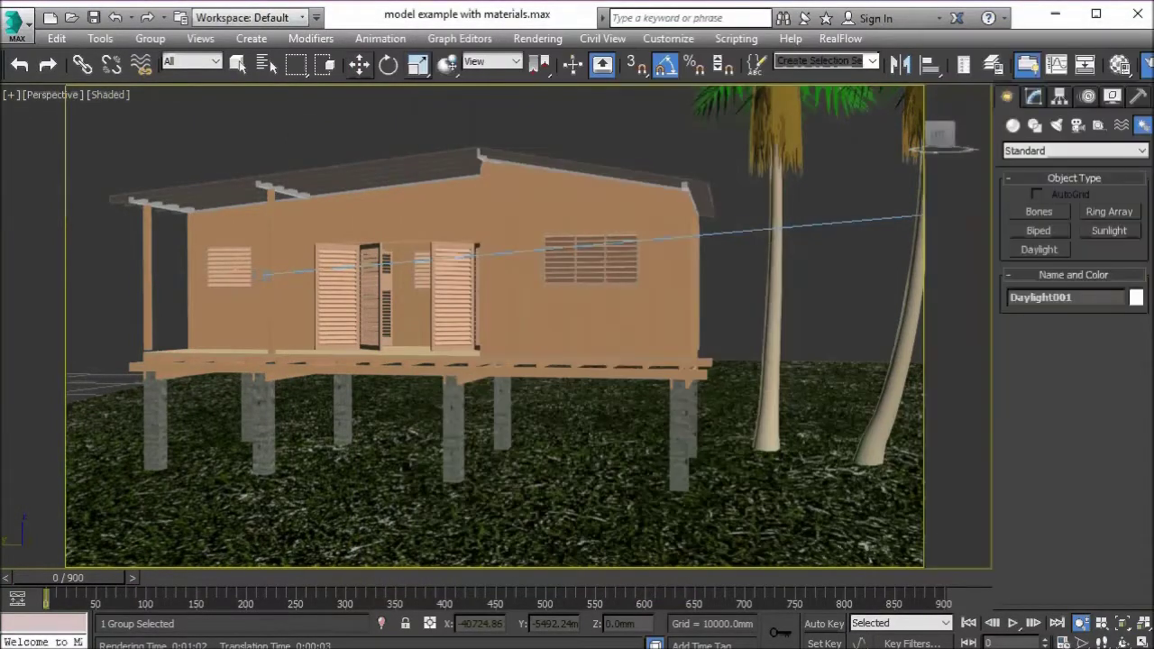
Examine the stilt house from several front and side angles, as well as the whole site from above.
alt+middle_drag(576, 361, 360, 365)
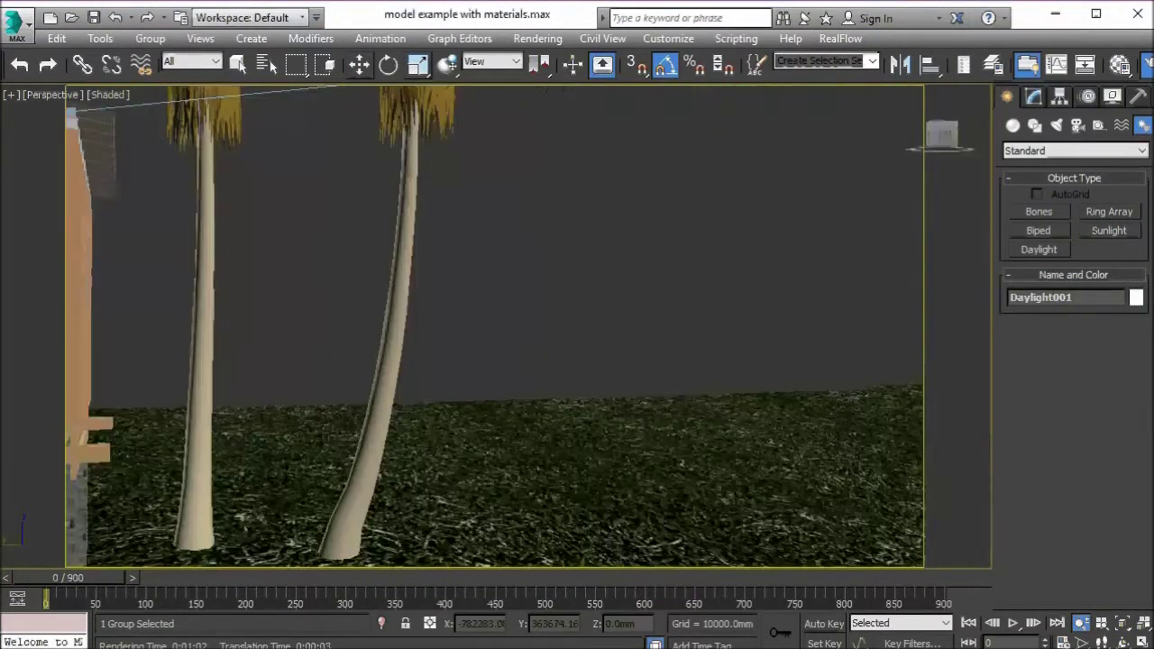
scroll(494, 326, down, 5)
scroll(494, 326, down, 5)
click(491, 331)
alt+middle_drag(491, 331, 514, 332)
scroll(513, 333, up, 1)
scroll(460, 361, up, 5)
middle_drag(577, 225, 430, 242)
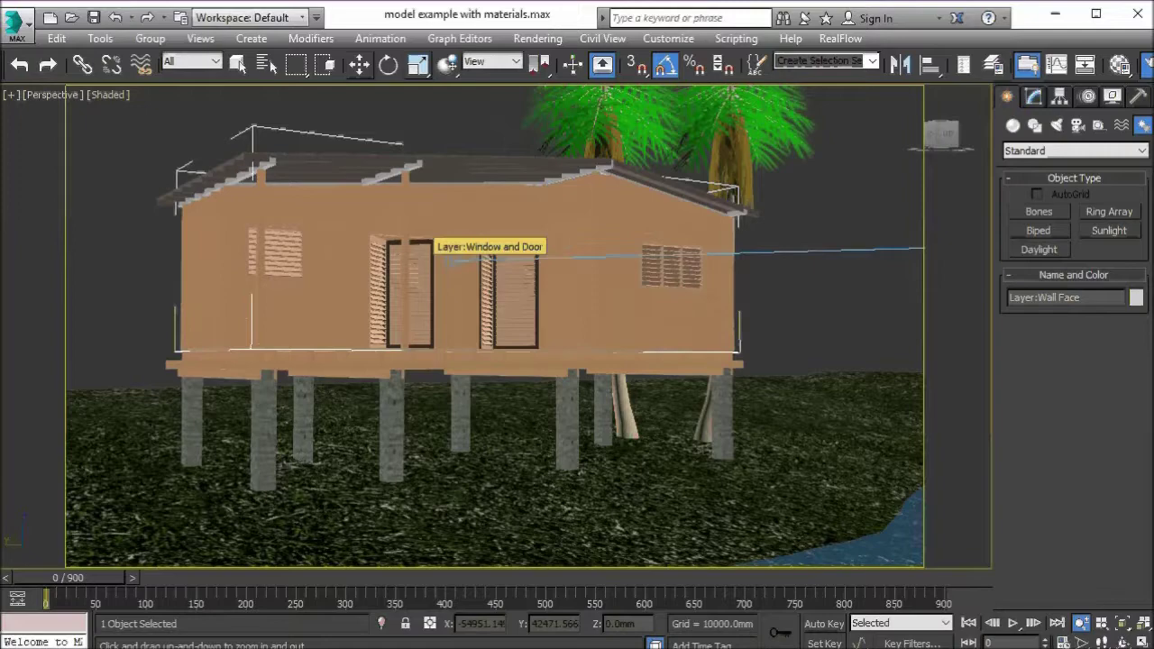
scroll(402, 274, up, 1)
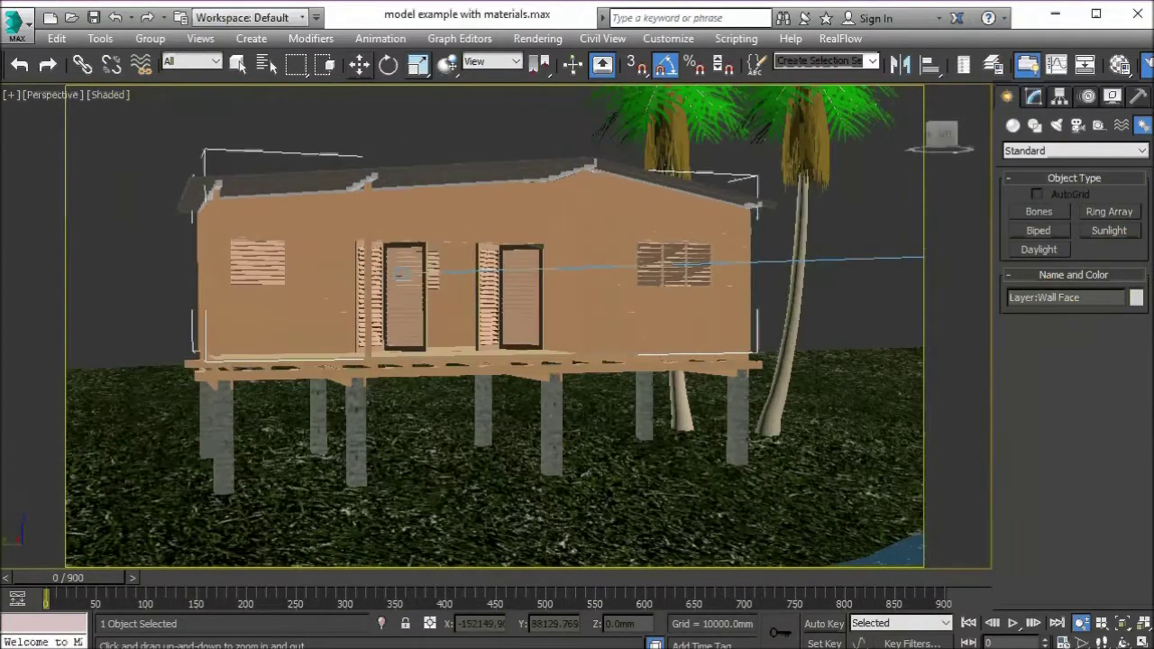
alt+middle_drag(402, 273, 274, 270)
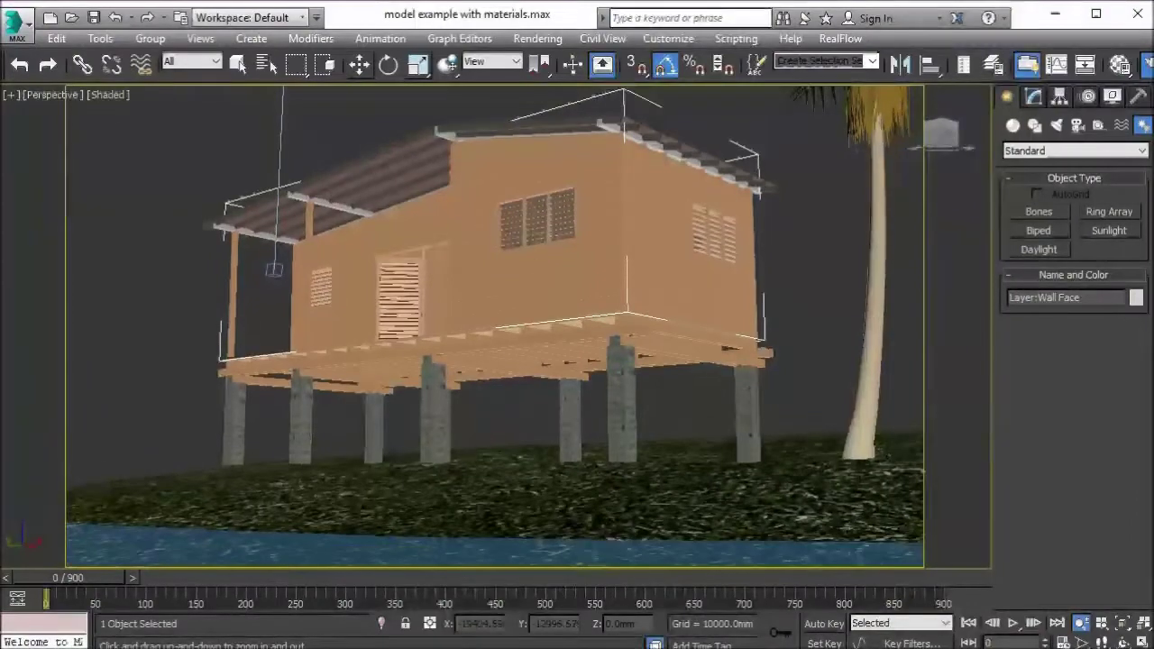
alt+middle_drag(274, 269, 242, 282)
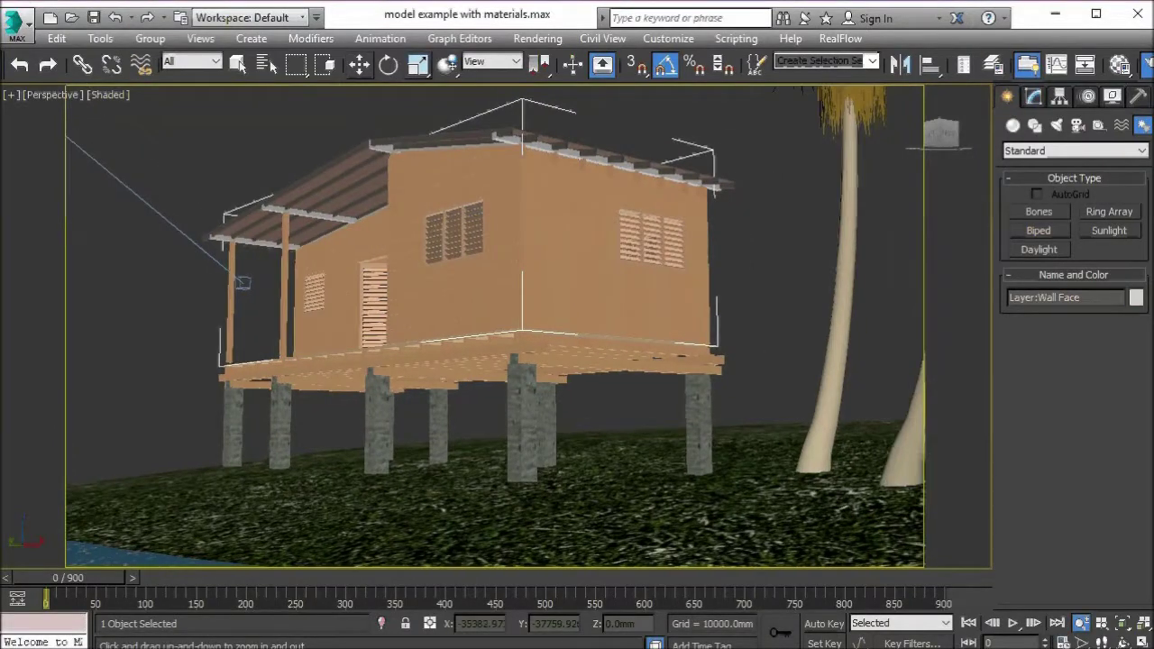
alt+middle_drag(477, 306, 491, 365)
scroll(644, 381, down, 5)
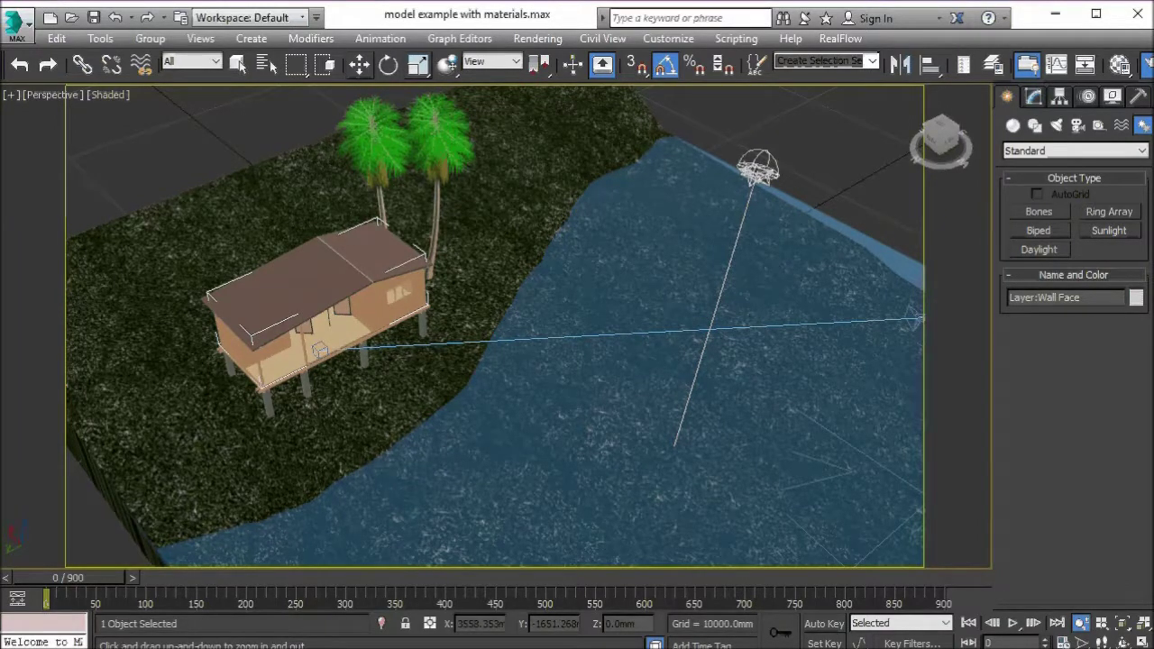
middle_drag(515, 374, 502, 271)
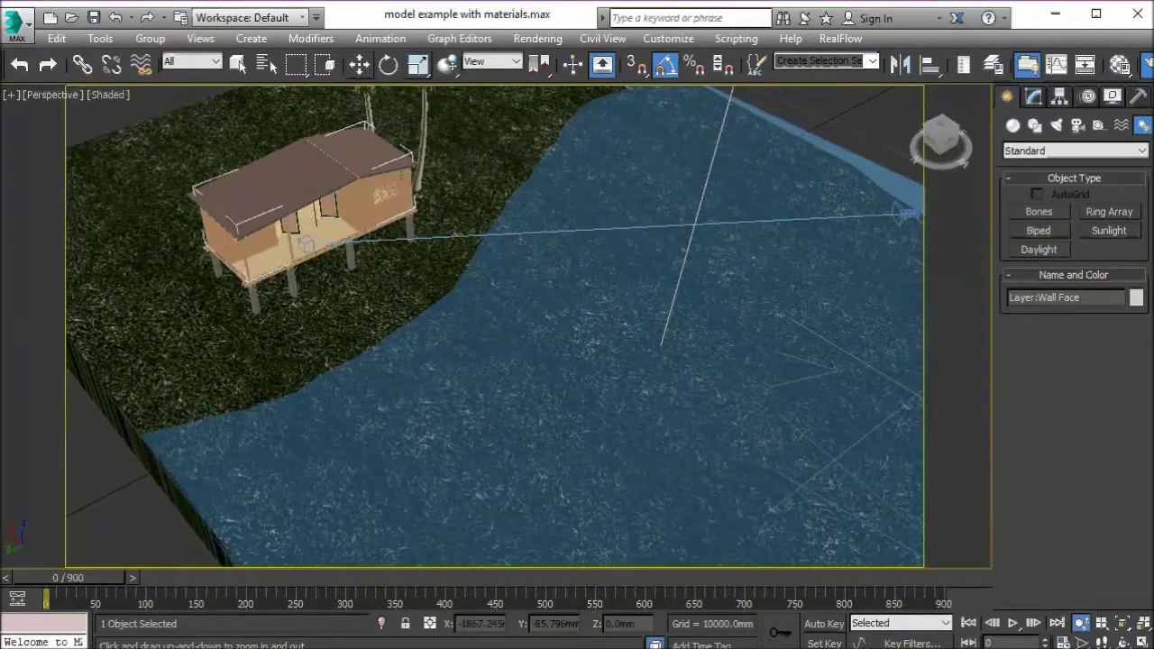
scroll(422, 302, down, 4)
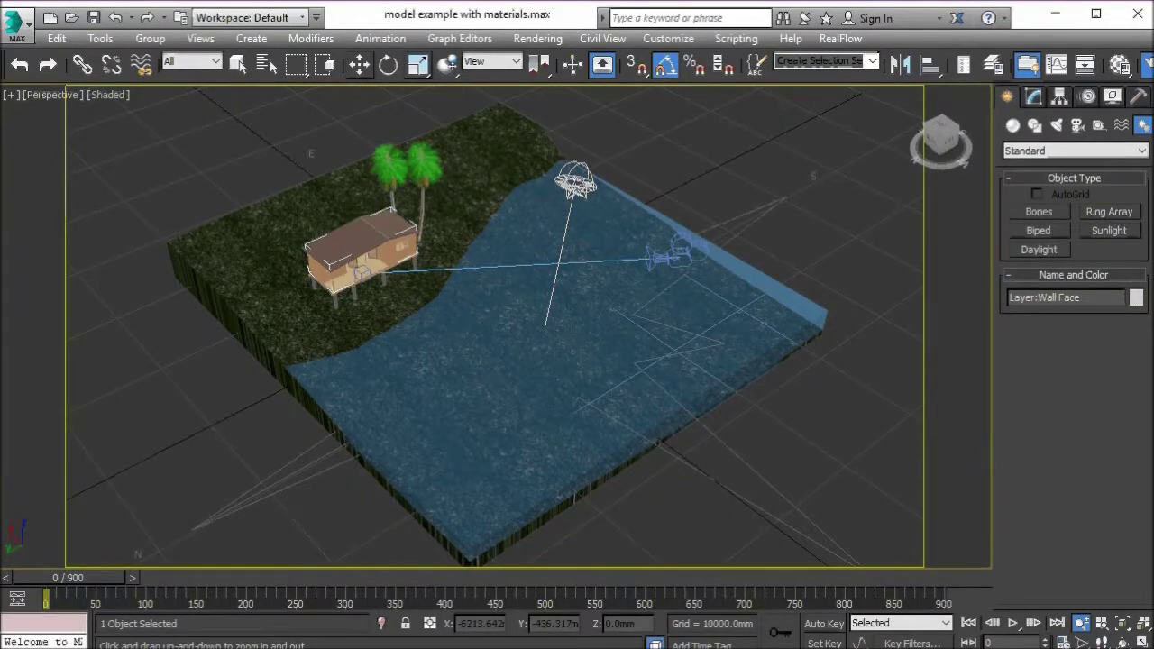
Create a Target camera over the water at the near corner of the site, aimed at the shore beside the house.
key(q)
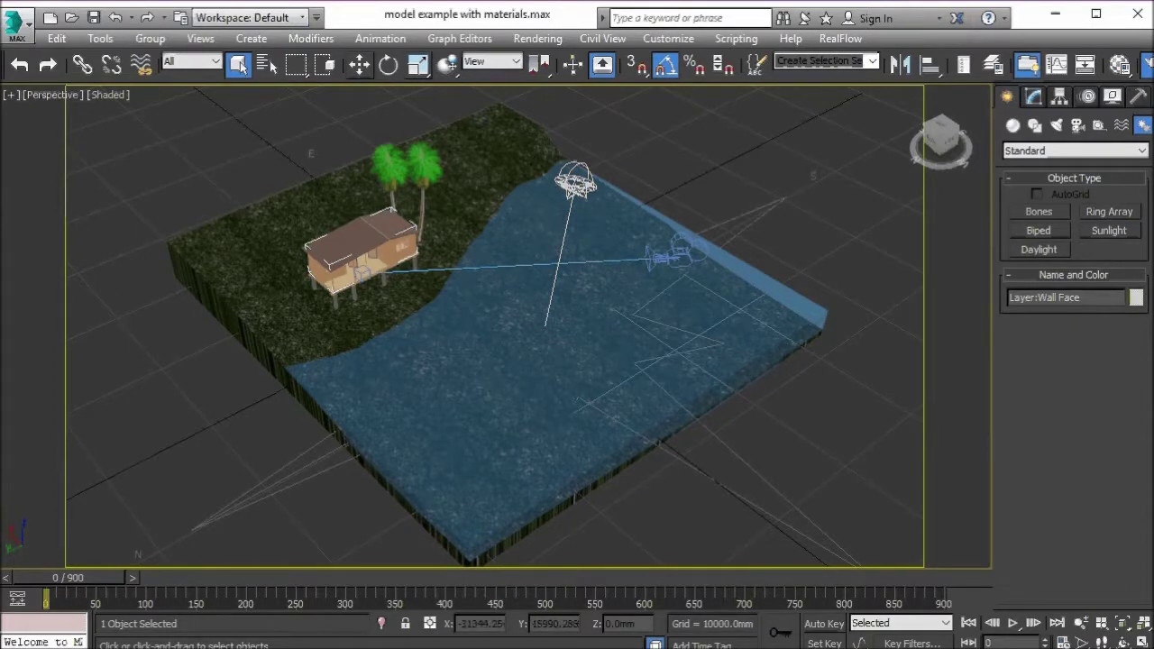
mouse_move(68, 577)
mouse_down()
mouse_move(387, 577)
mouse_move(47, 577)
mouse_up()
click(240, 65)
middle_drag(544, 342, 478, 340)
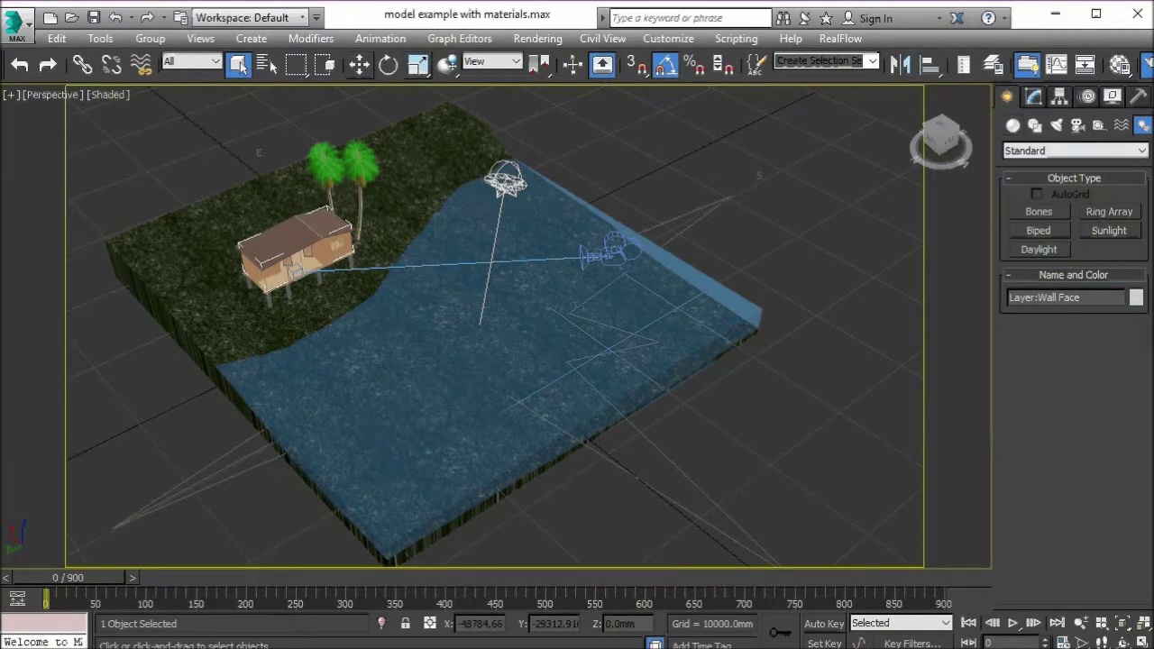
click(1078, 126)
drag(398, 476, 305, 345)
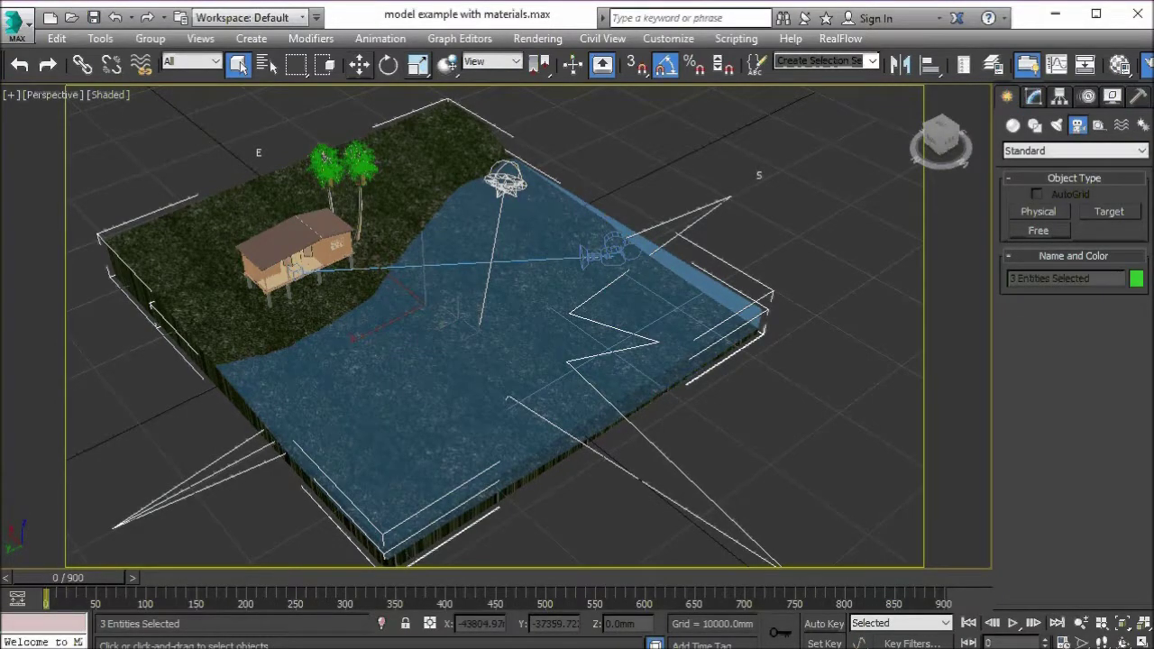
click(929, 359)
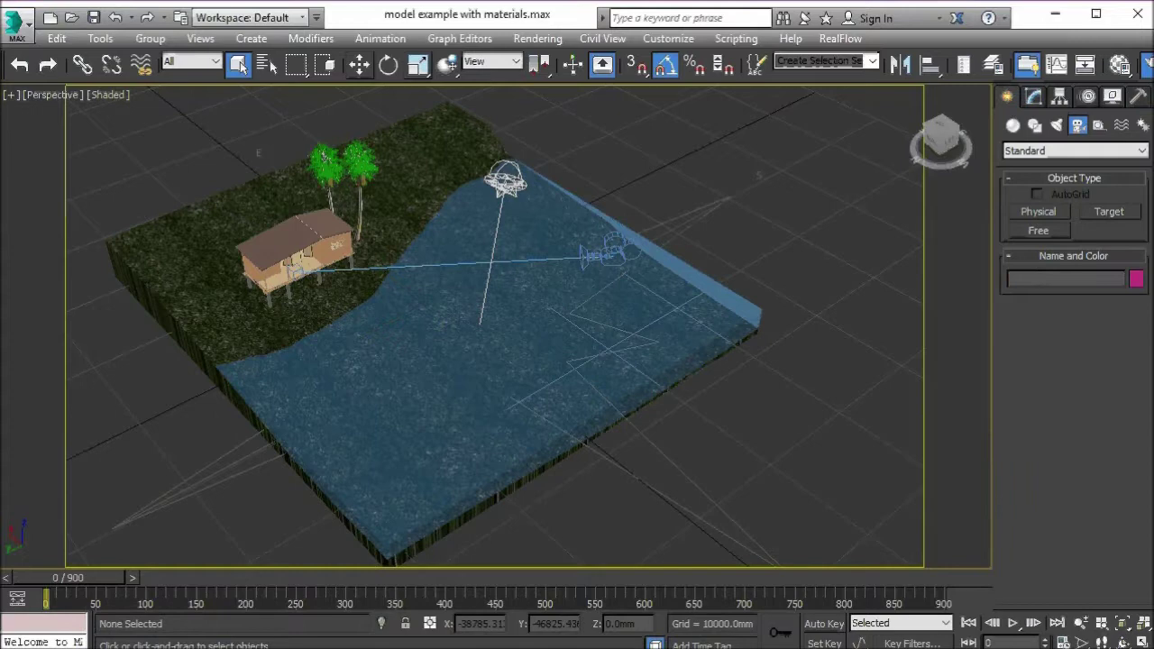
click(1109, 212)
drag(440, 484, 315, 351)
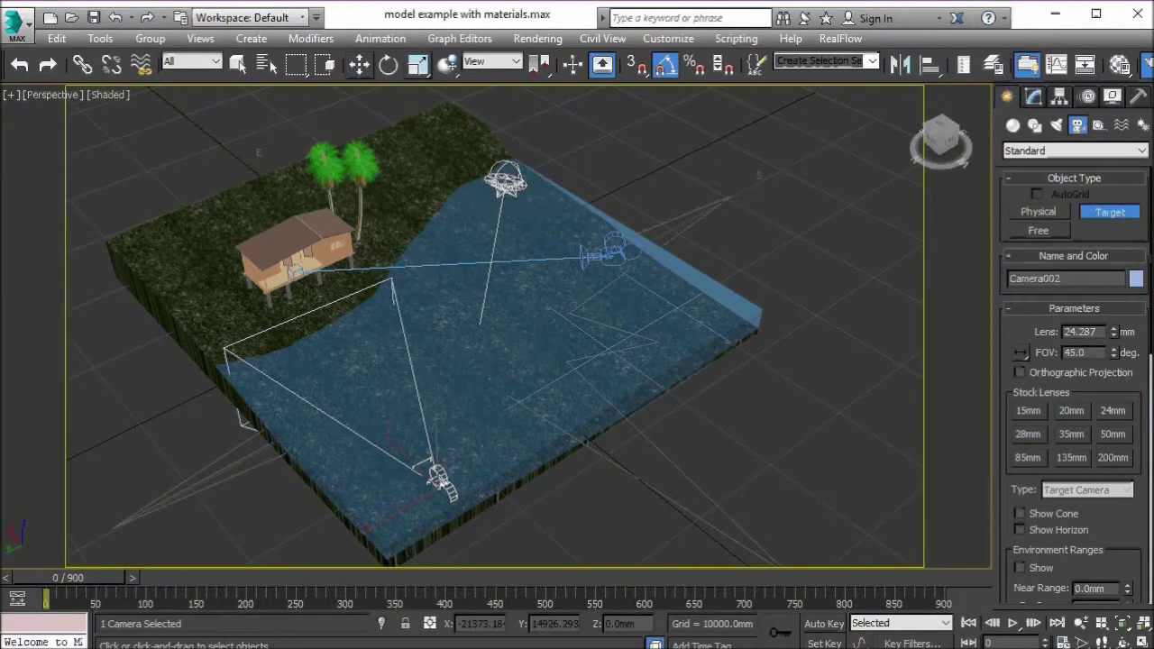
click(237, 63)
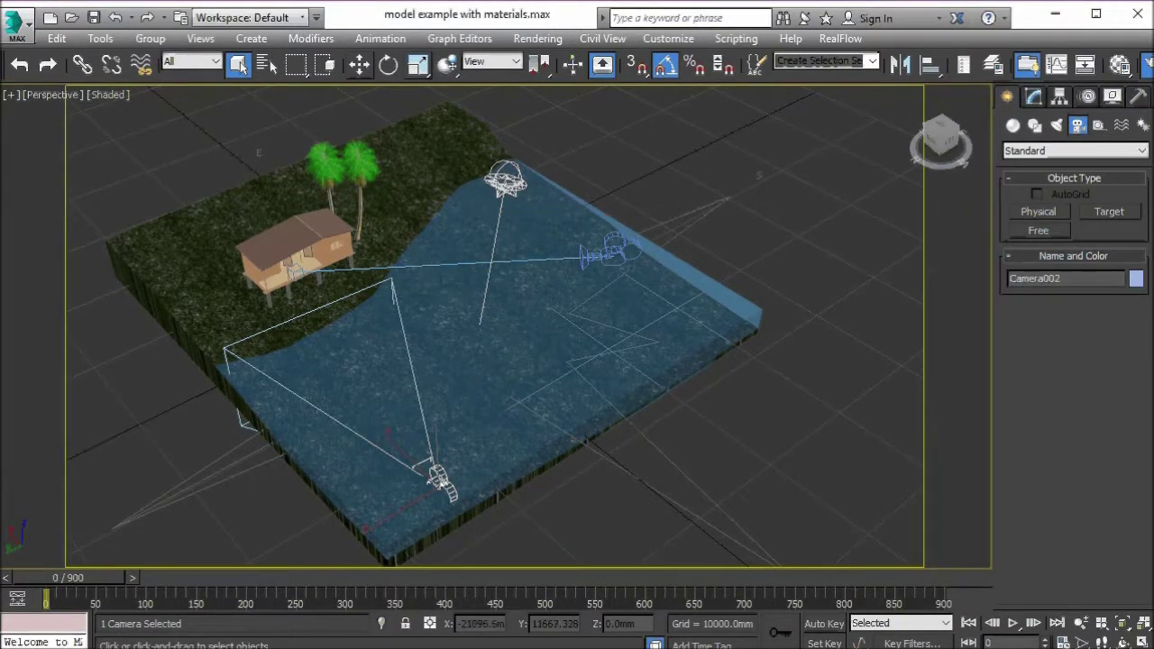
Select Camera002 from the Scene Explorer list and open its parameters for modification.
click(527, 515)
click(465, 463)
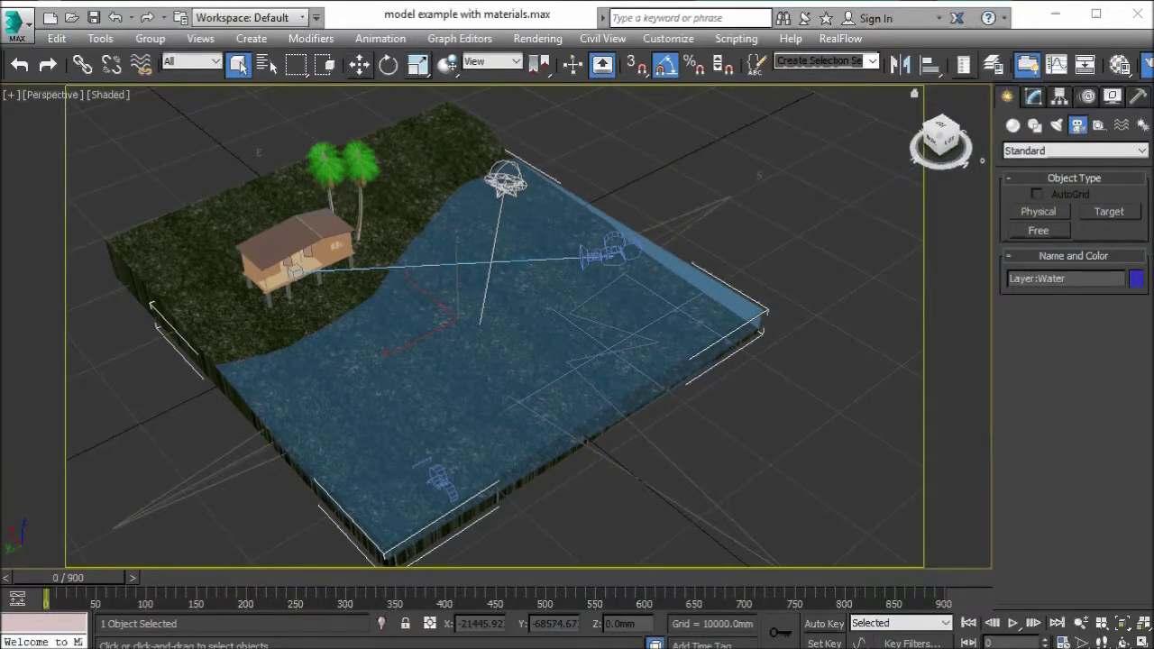
click(963, 65)
drag(256, 113, 165, 103)
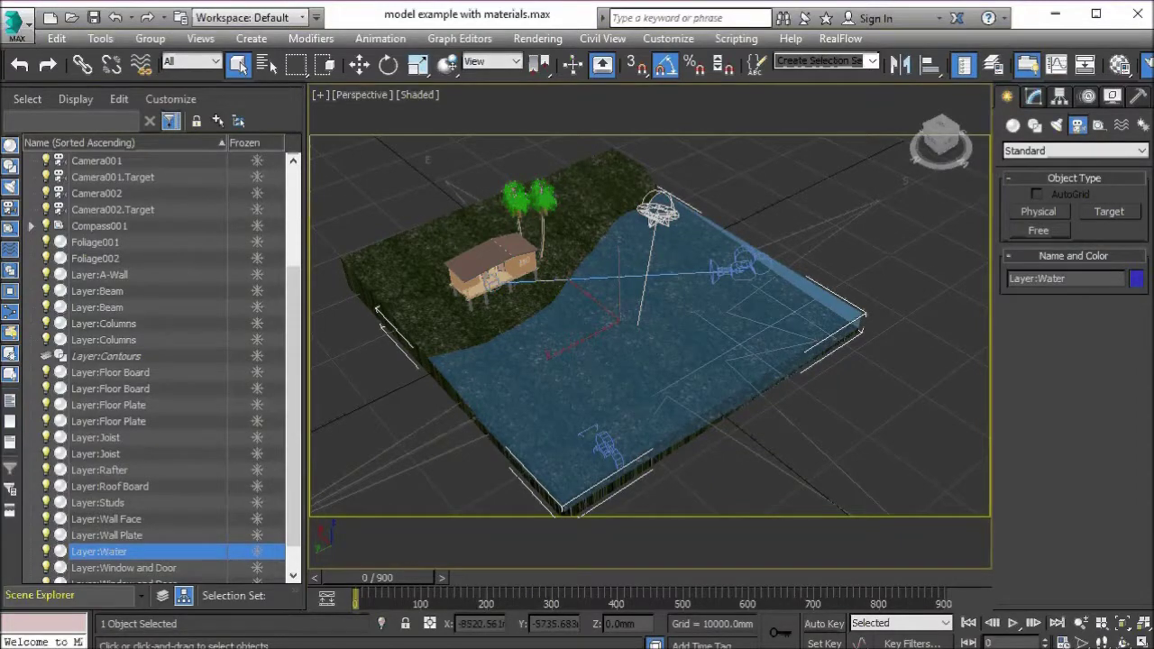
scroll(153, 361, up, 3)
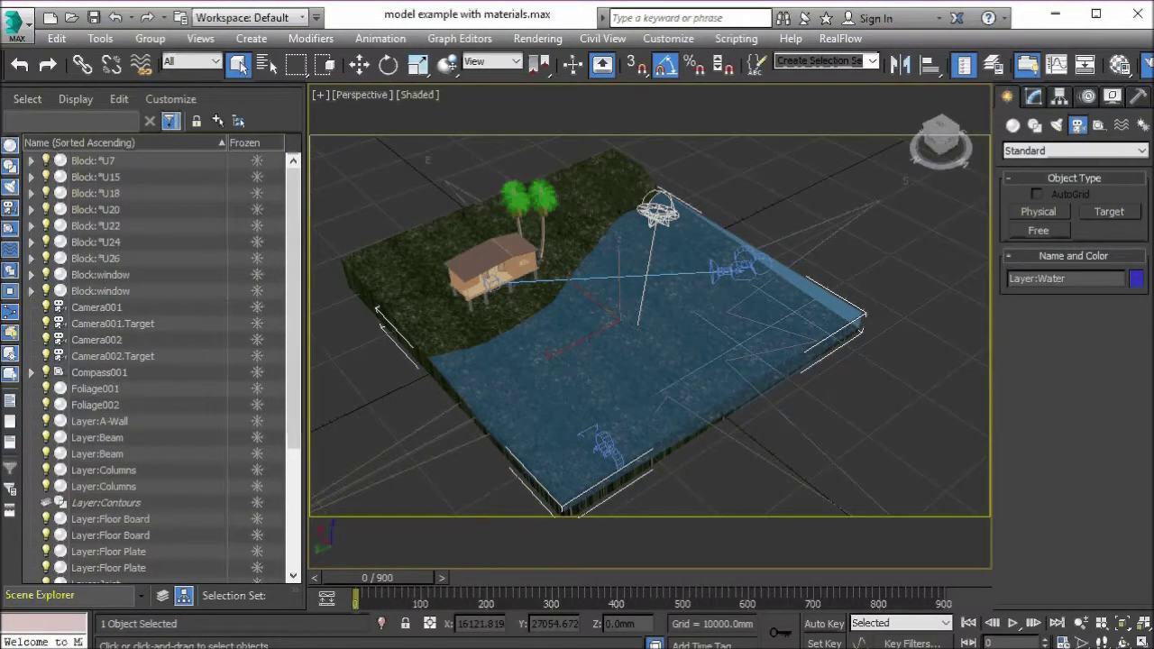
click(96, 340)
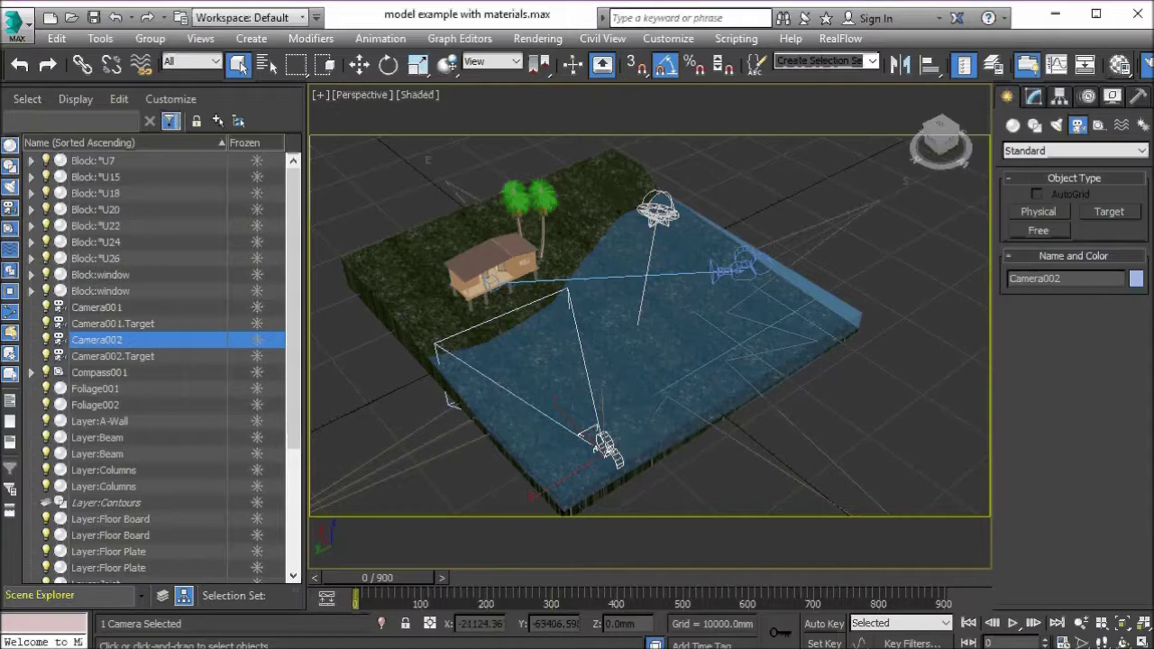
click(1033, 97)
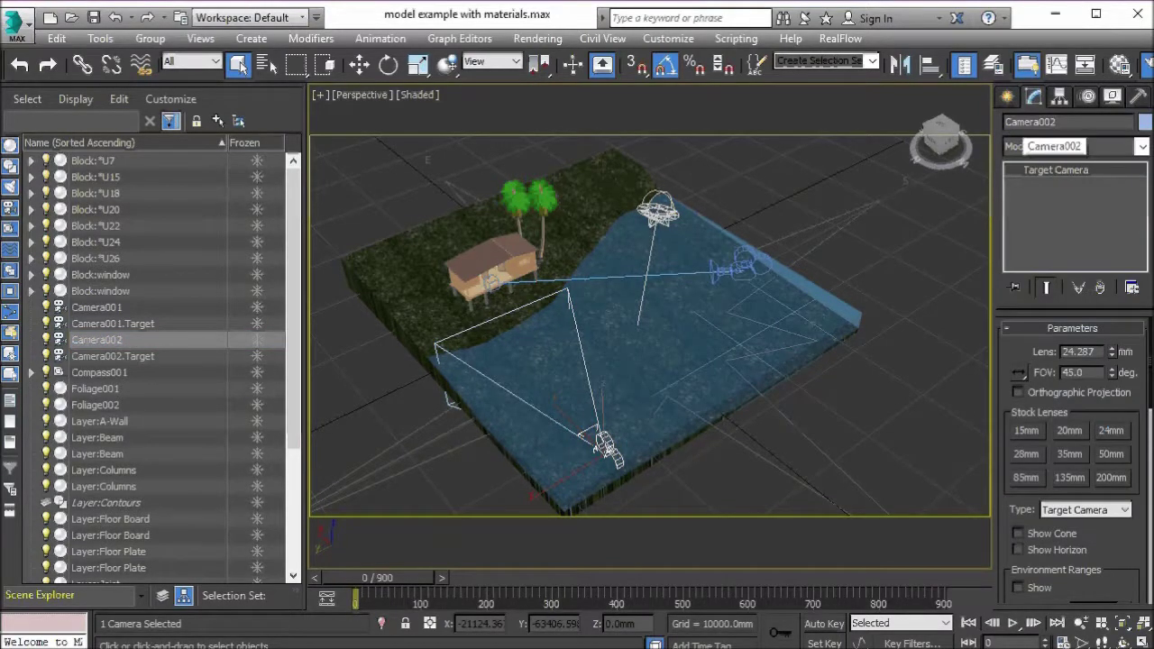
Rename the selected Camera002 as "wide angle shot" and clear the selection.
double_click(1021, 121)
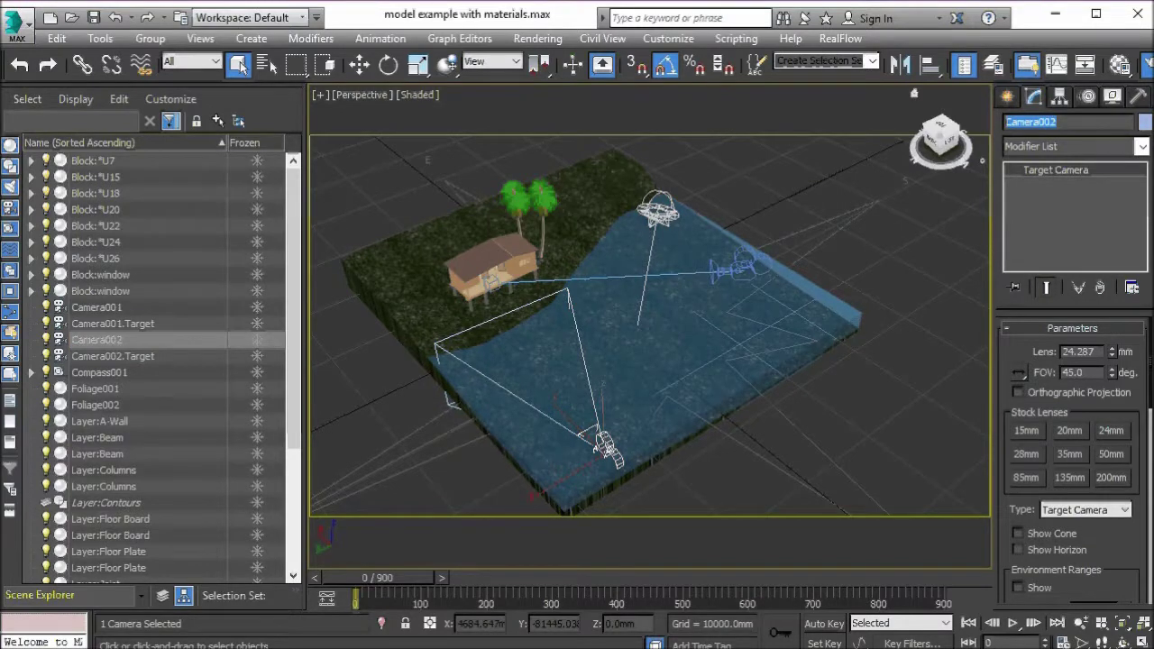
text(wide )
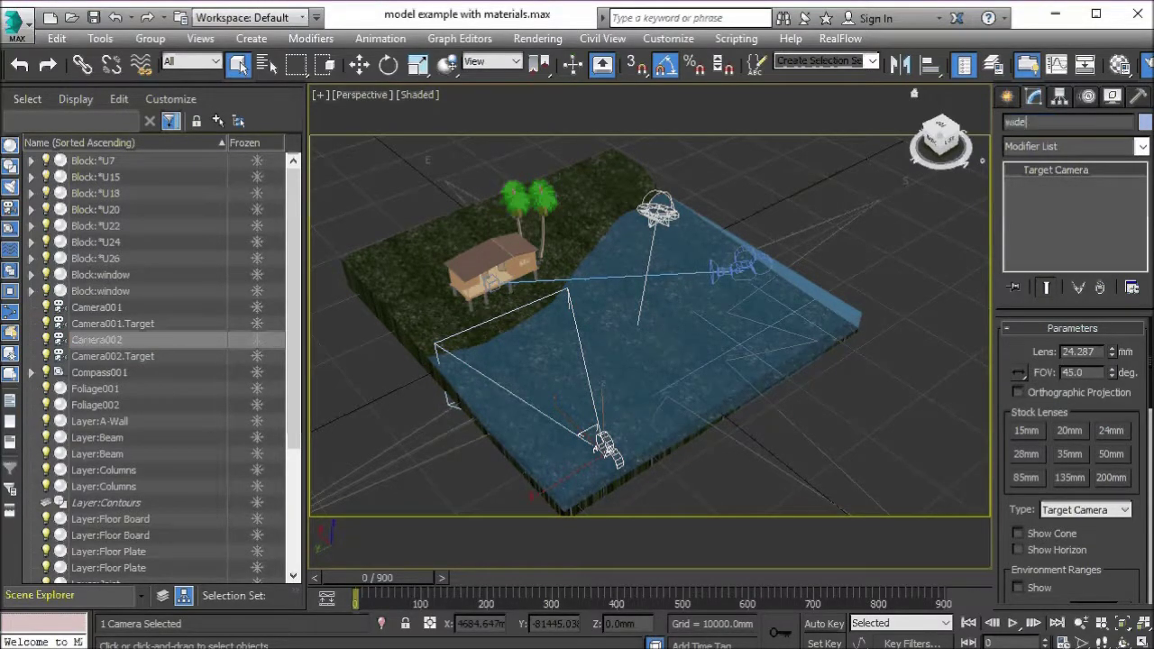
text(angle shot)
key(Return)
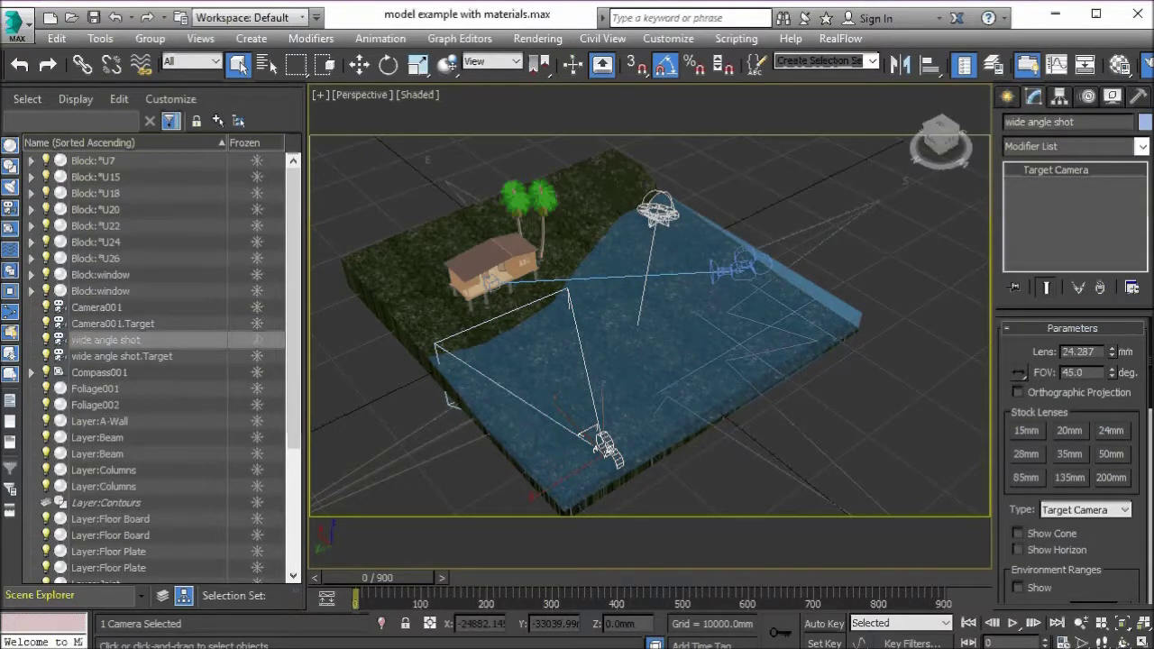
click(887, 325)
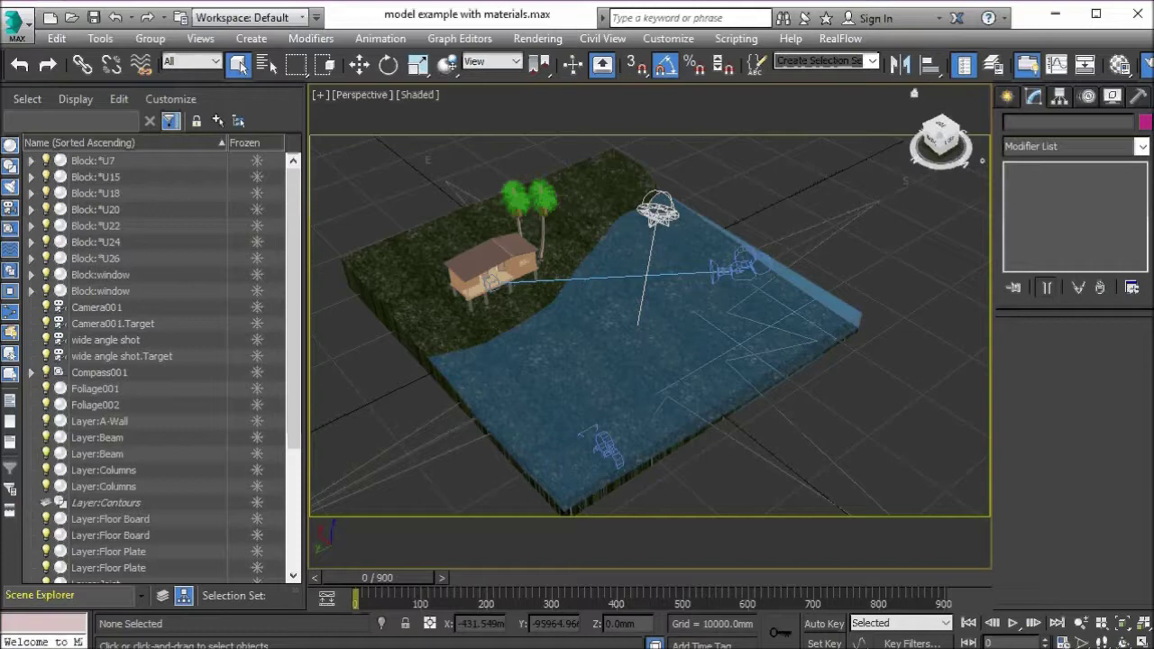
Create another Target camera over the water at the site's outer edge, aimed toward the shore in front of the house.
click(1007, 97)
click(1109, 212)
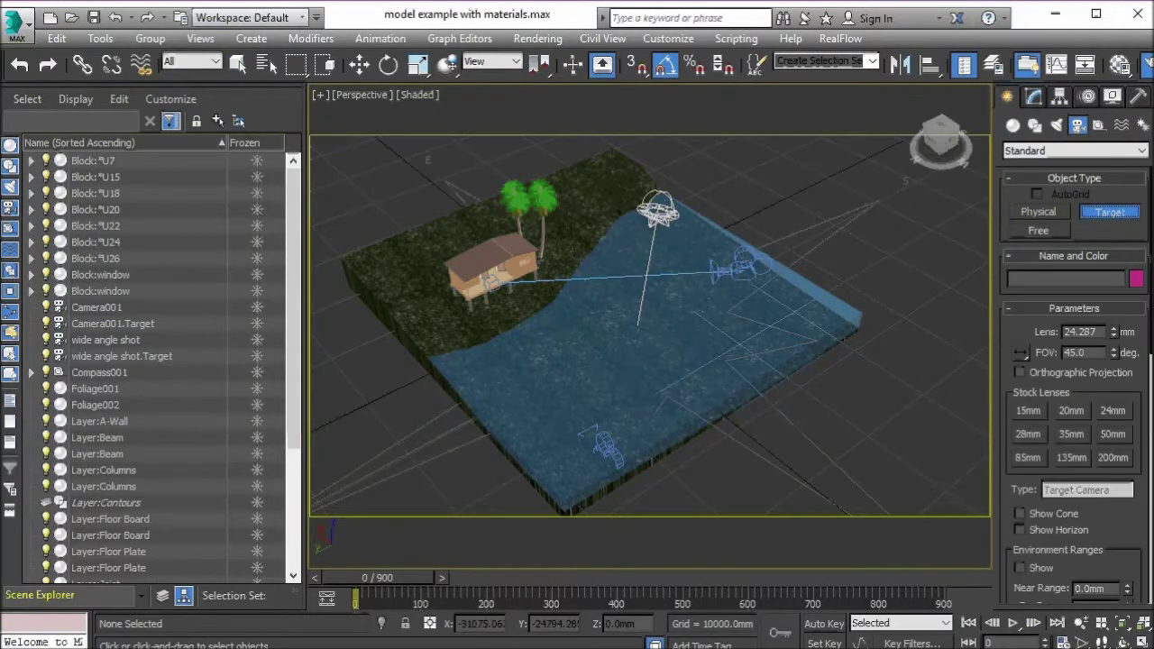
drag(781, 374, 551, 324)
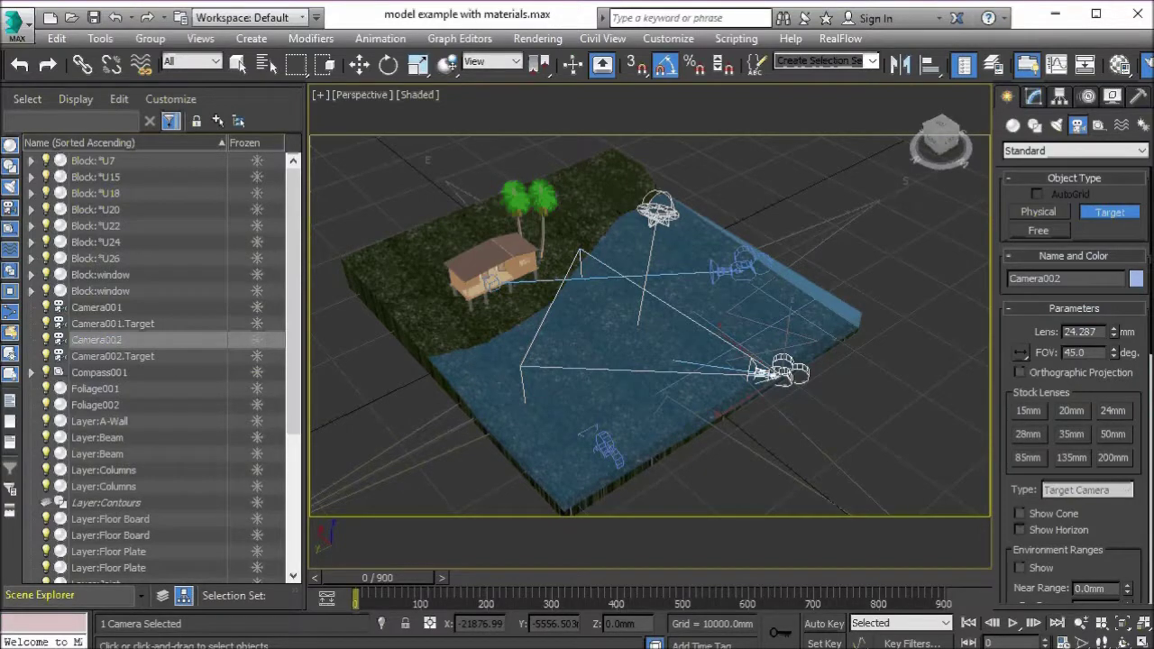
click(238, 63)
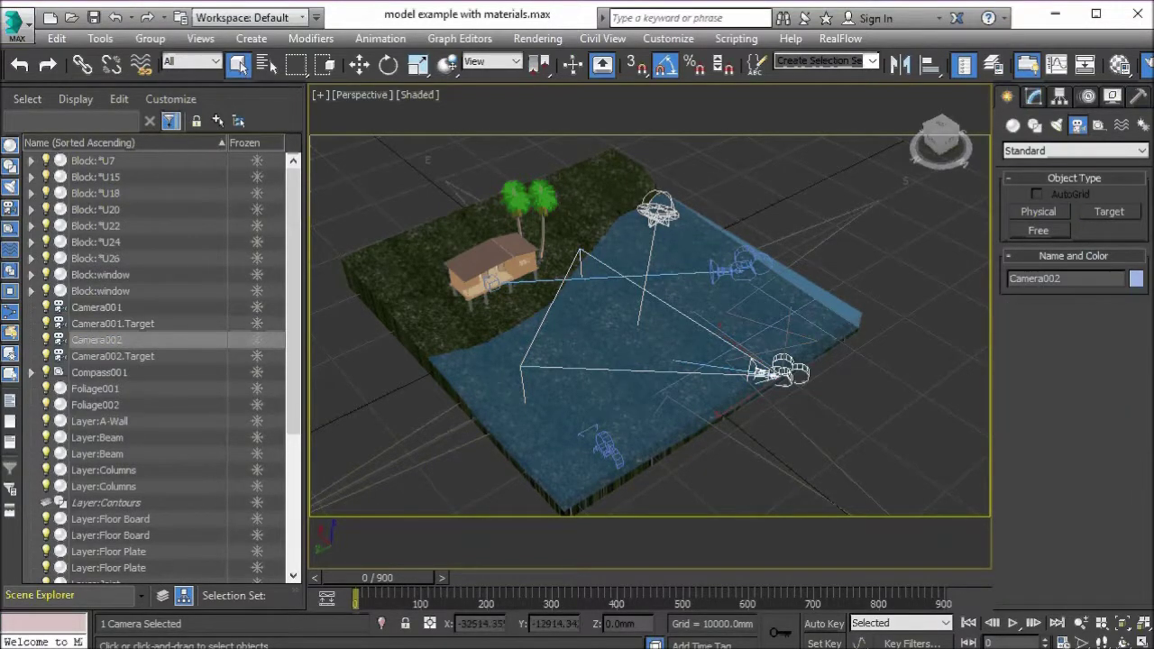
Rename the new target camera as "close-up shot" and clear the selection.
click(820, 390)
click(783, 373)
click(1032, 97)
drag(1060, 122, 995, 123)
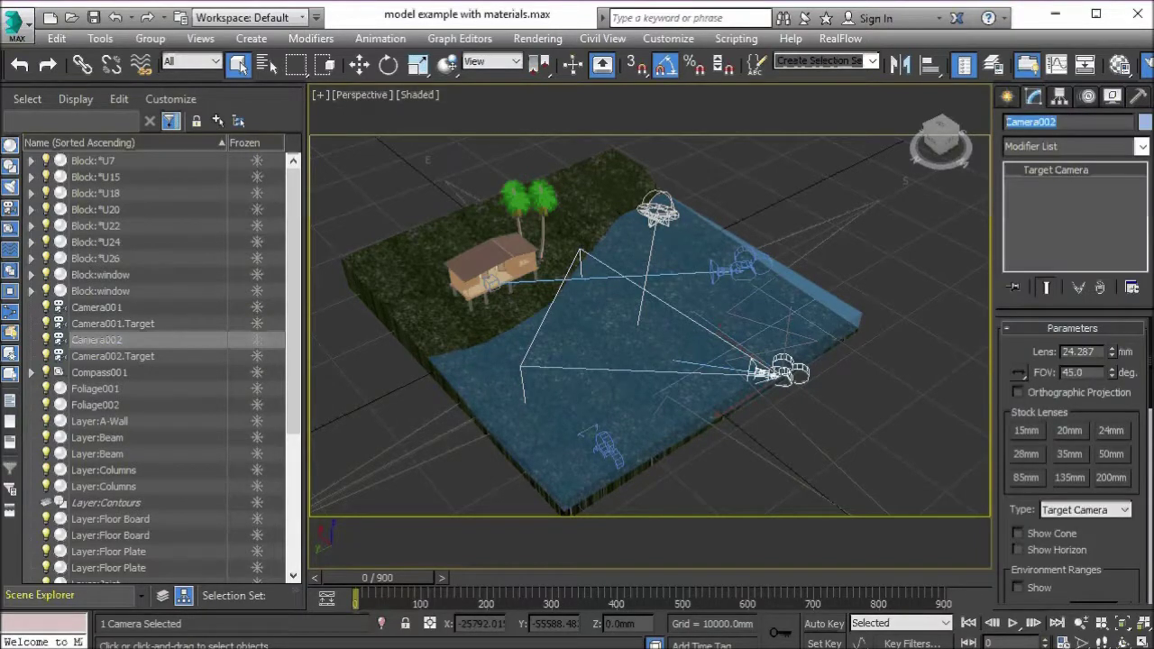
text(close)
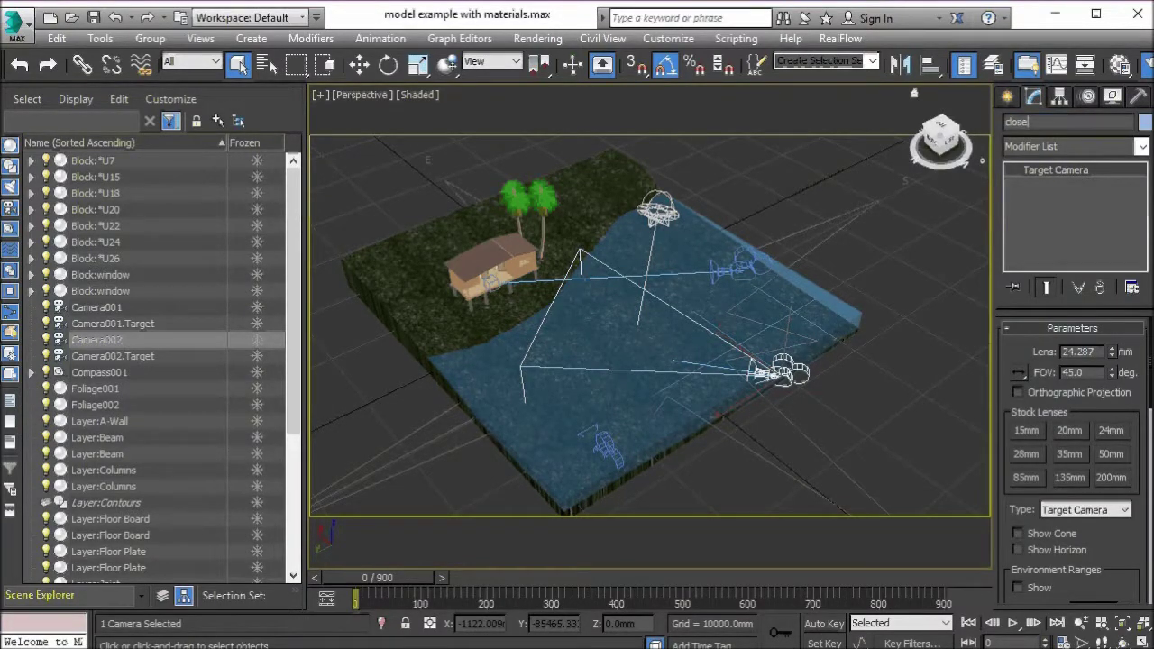
text(-up shot)
key(Return)
click(892, 236)
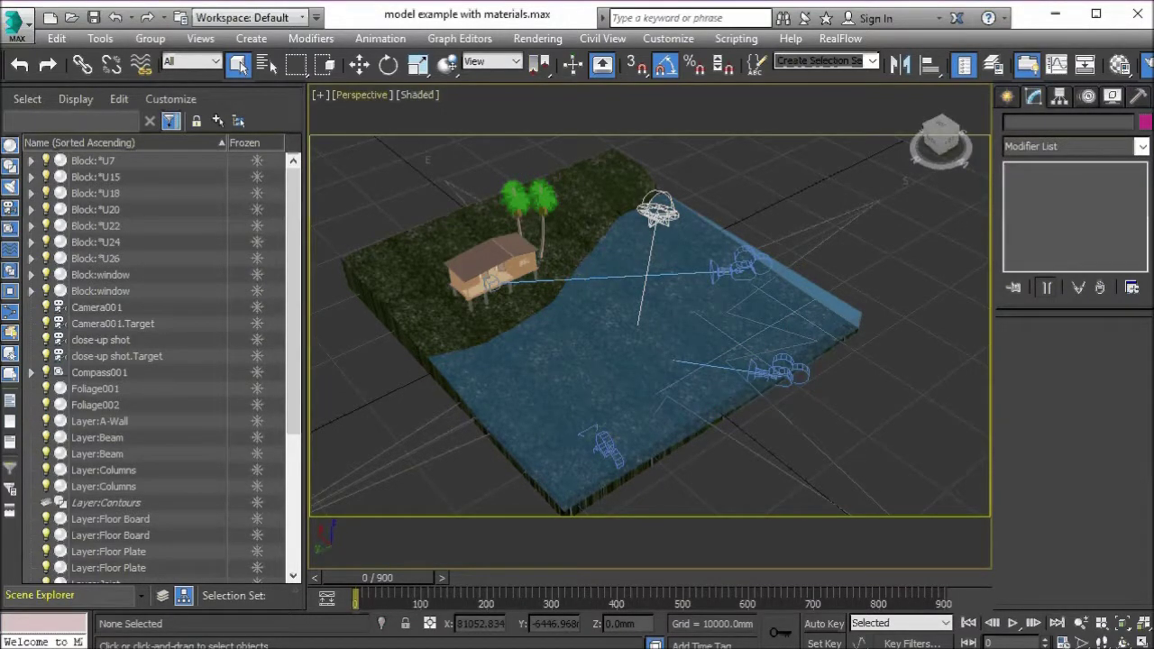
Look through the wide angle shot camera in a maximized viewport.
click(363, 95)
mouse_move(406, 115)
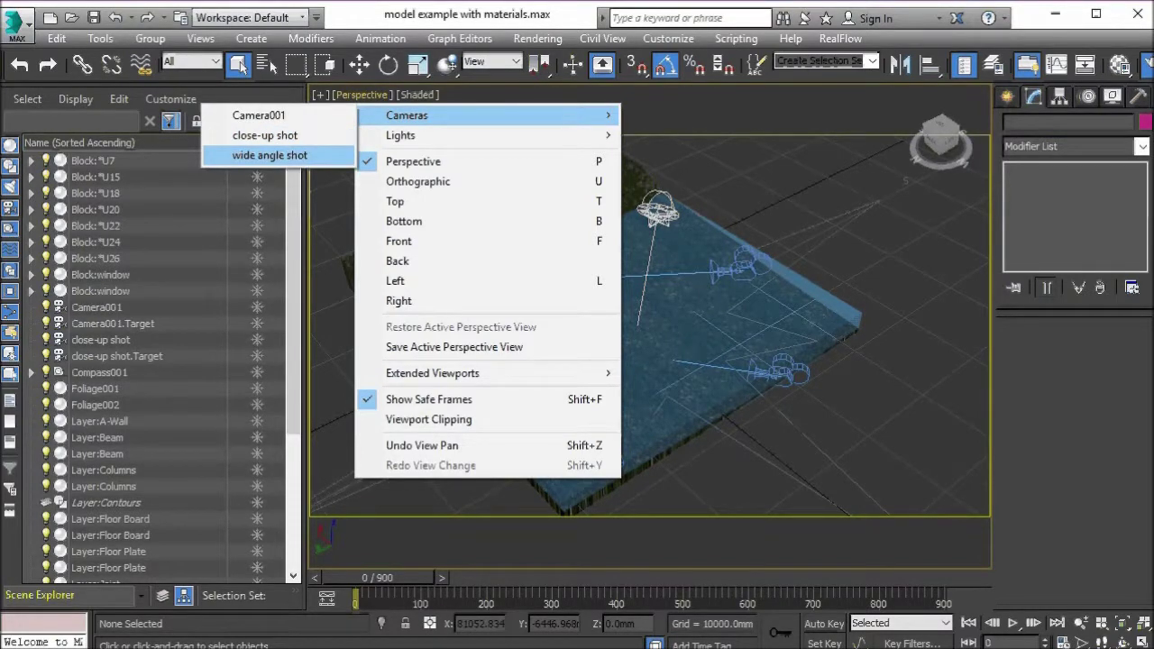
click(270, 155)
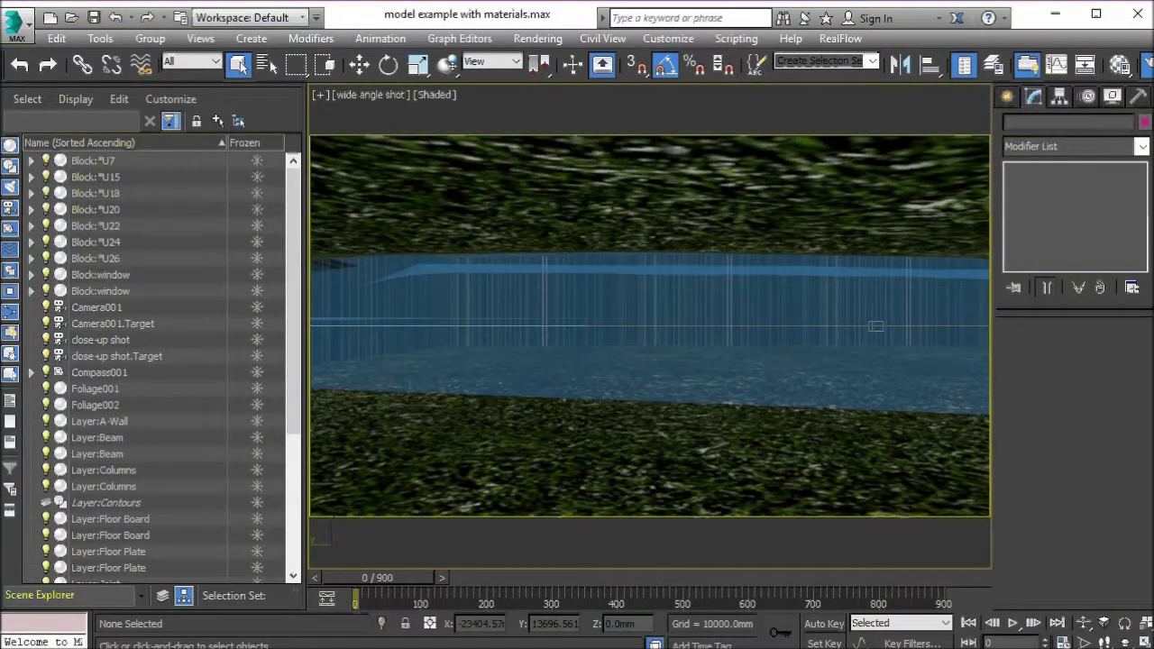
key(alt+w)
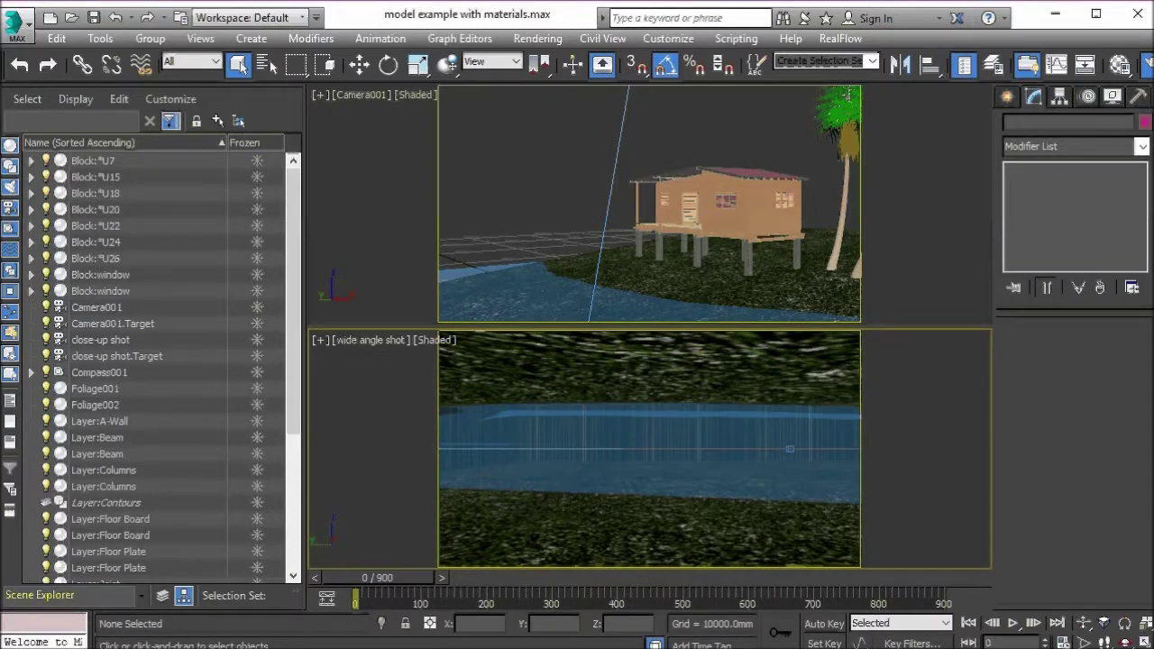
click(1140, 641)
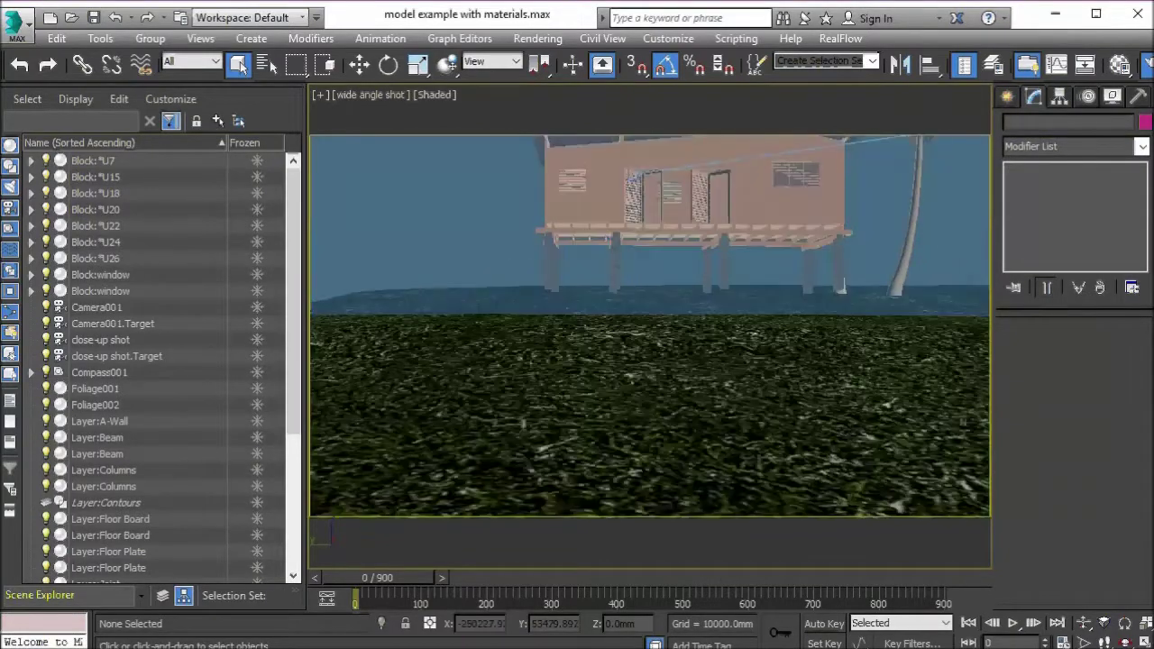
Reposition and orbit the wide angle shot camera to frame the house corner, the palm trunks and the water in front.
alt+middle_drag(962, 421, 901, 449)
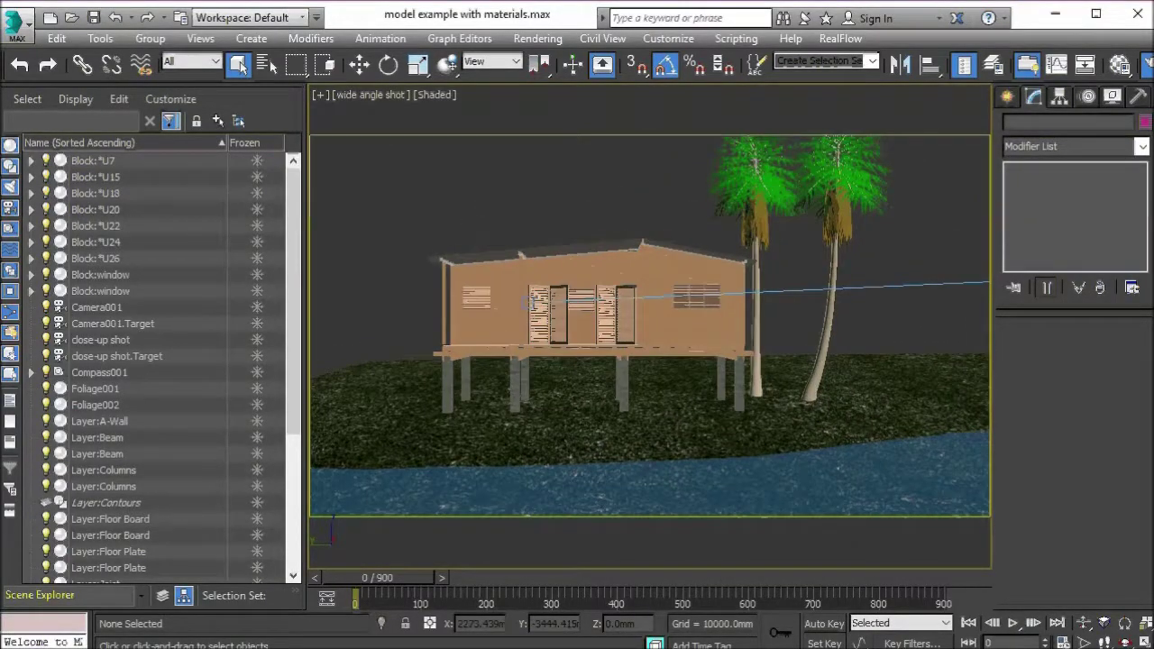
click(1124, 642)
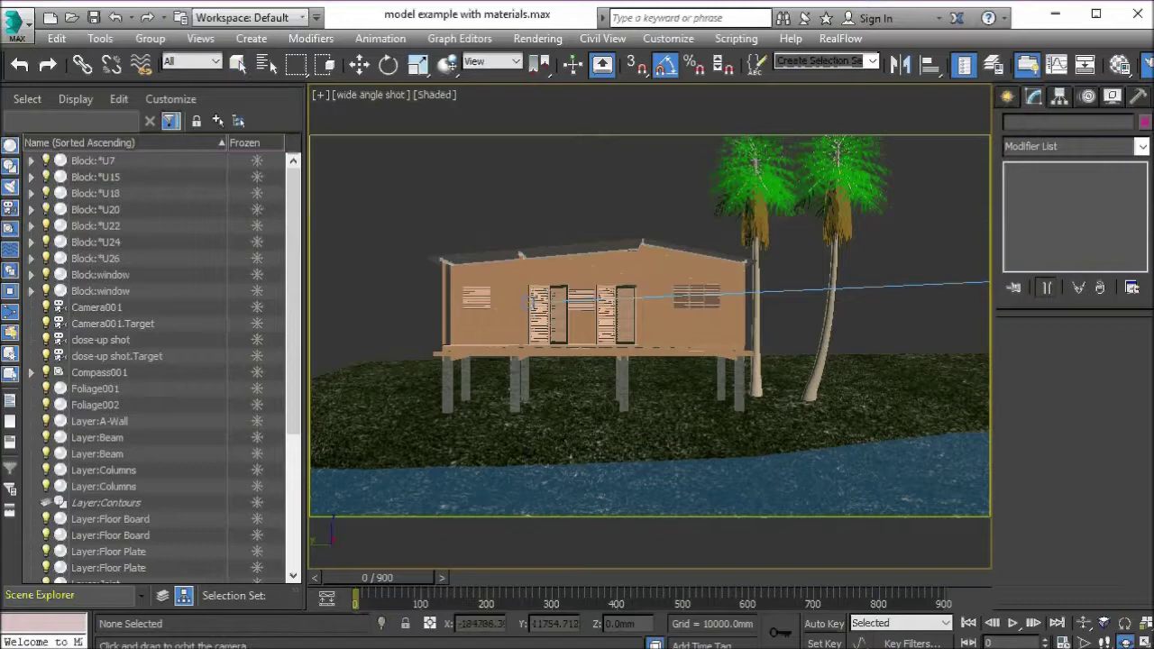
drag(720, 396, 447, 392)
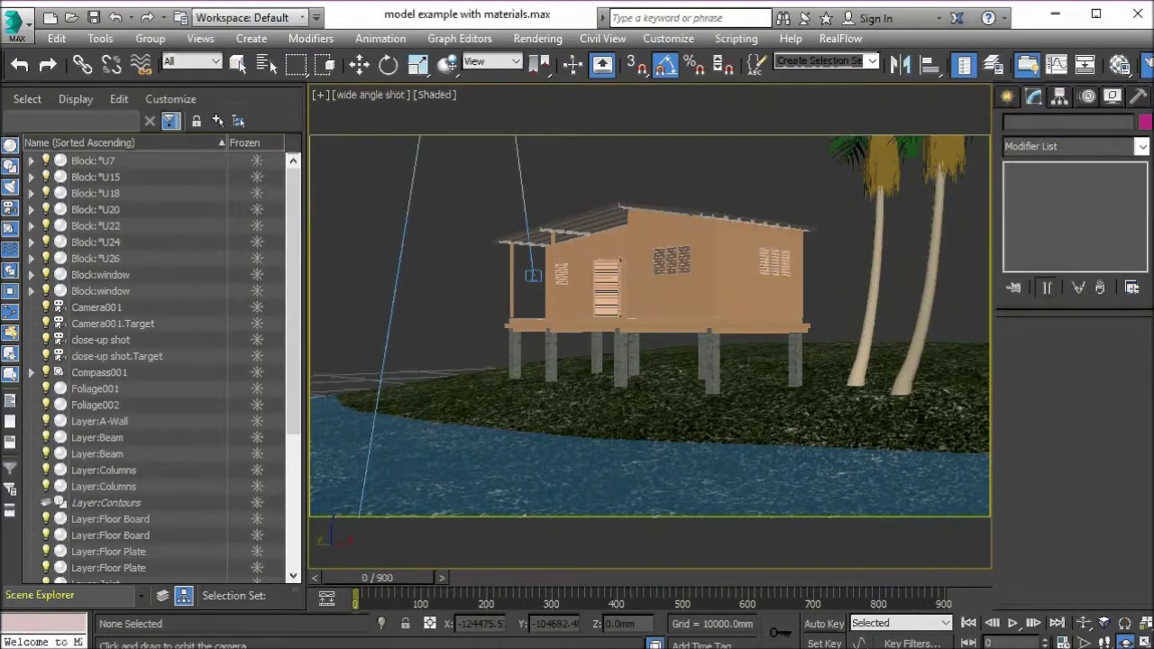
drag(432, 326, 341, 304)
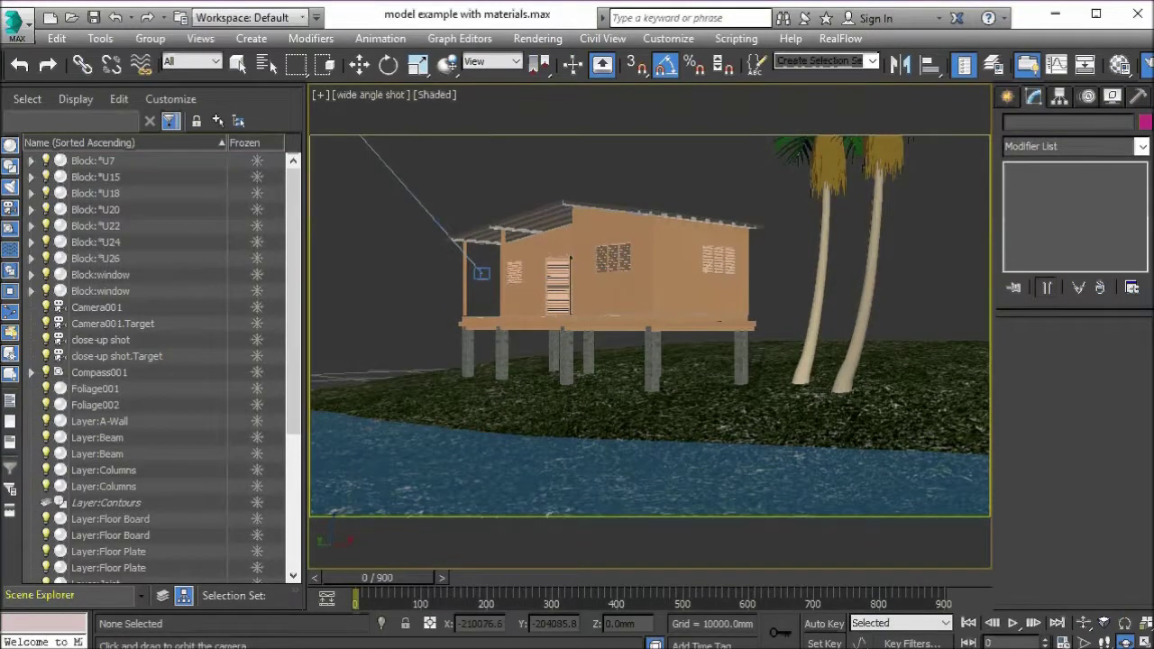
key(q)
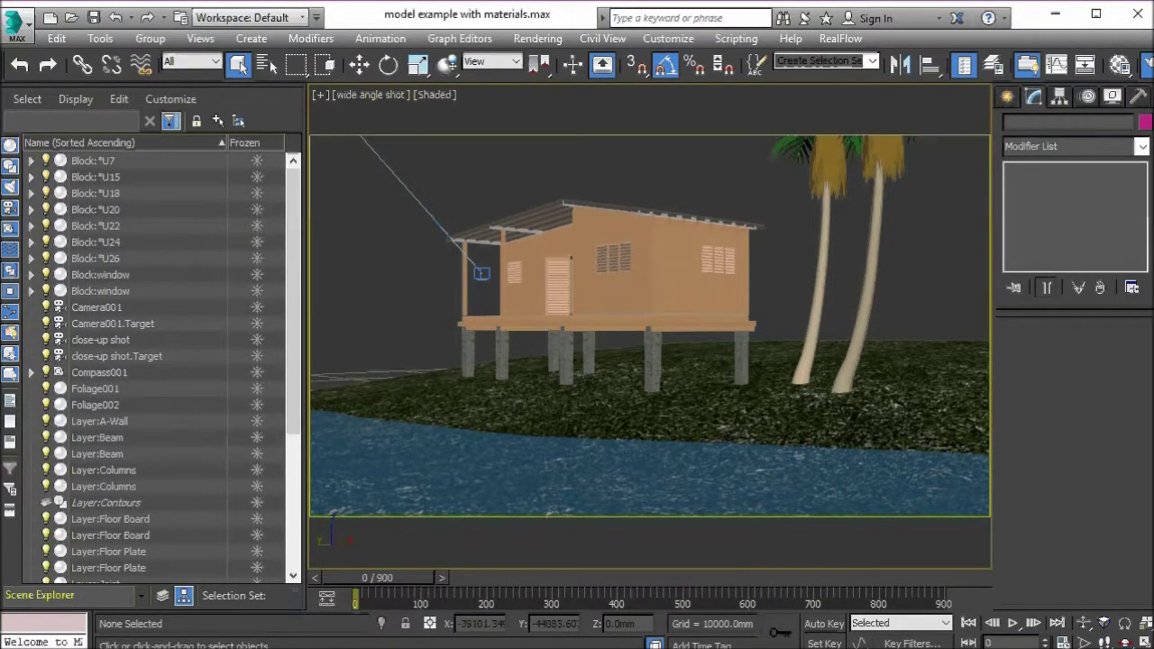
Switch the viewport to the close-up shot camera and dolly it in toward the porch end of the house.
click(372, 94)
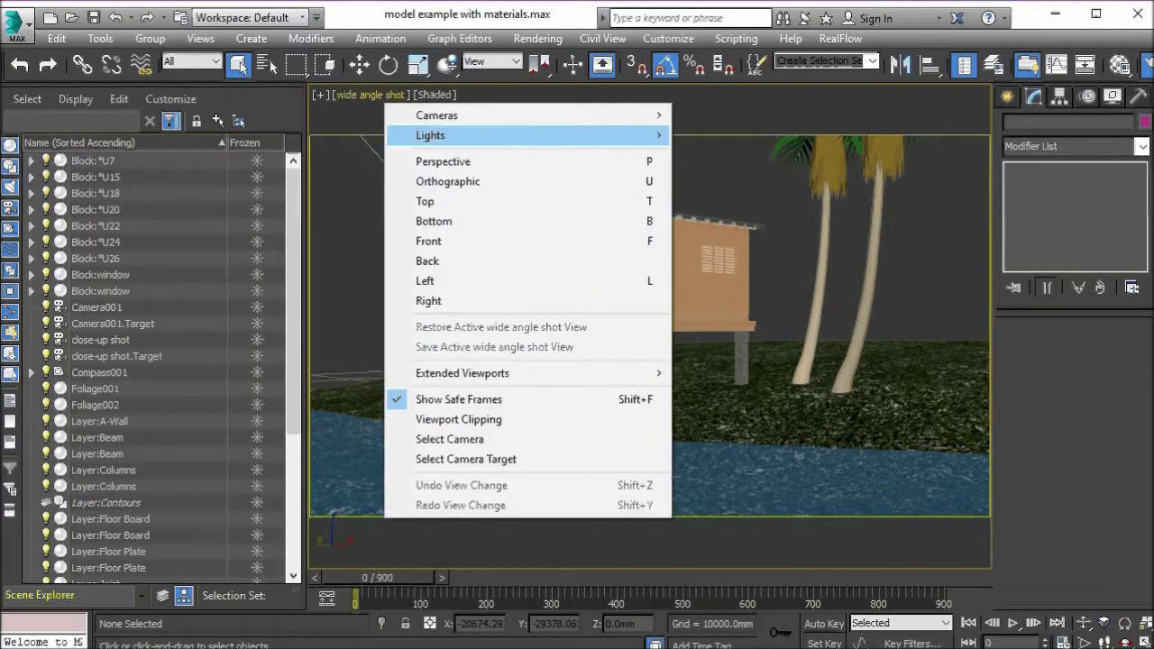
mouse_move(436, 116)
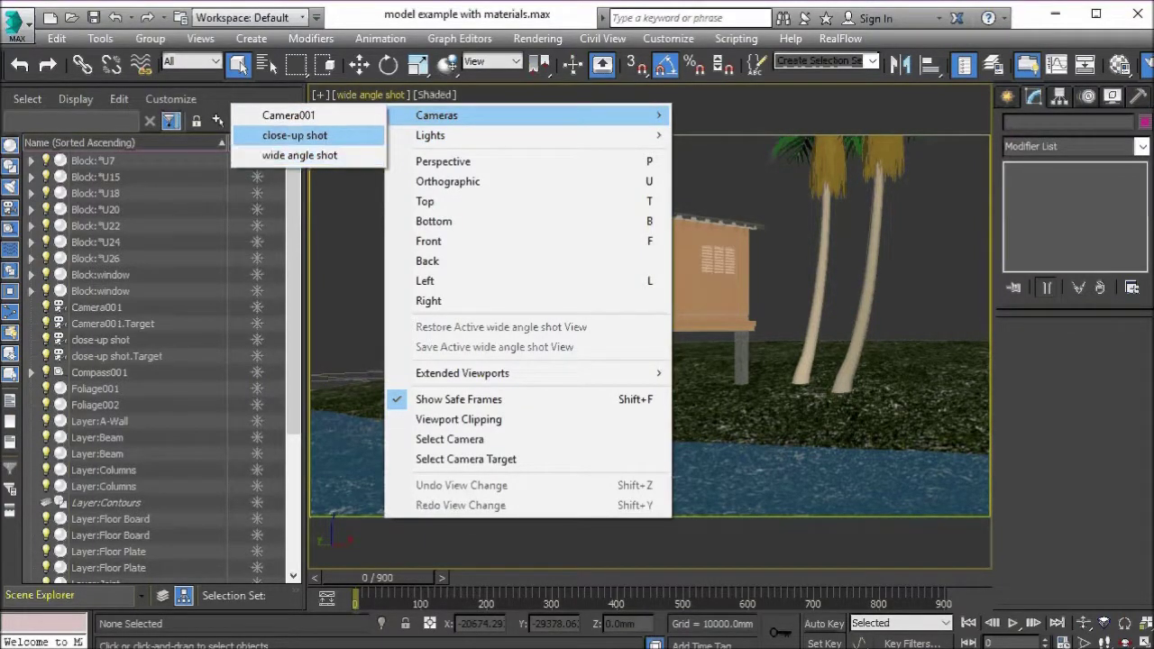
click(295, 135)
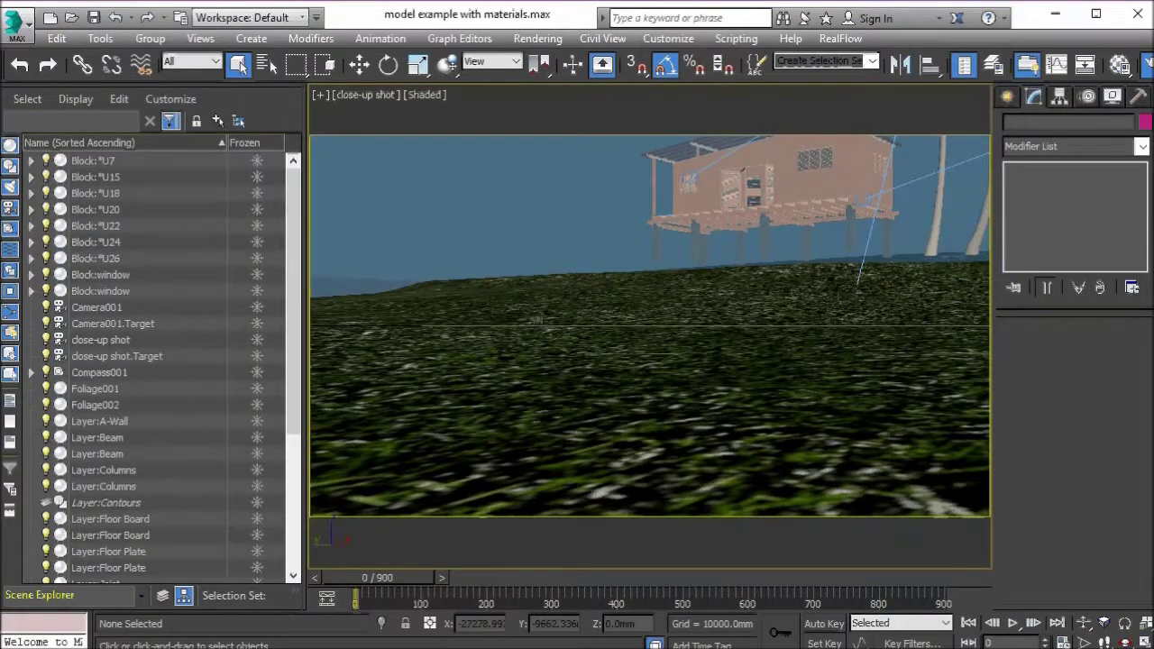
middle_drag(739, 180, 696, 278)
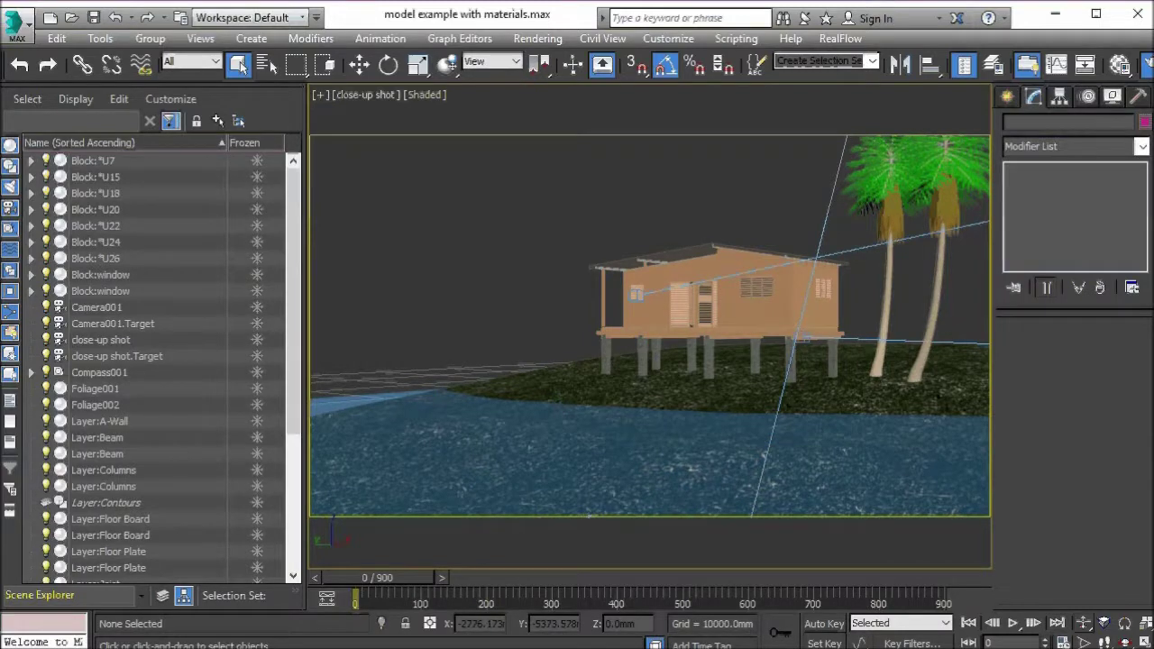
click(1083, 623)
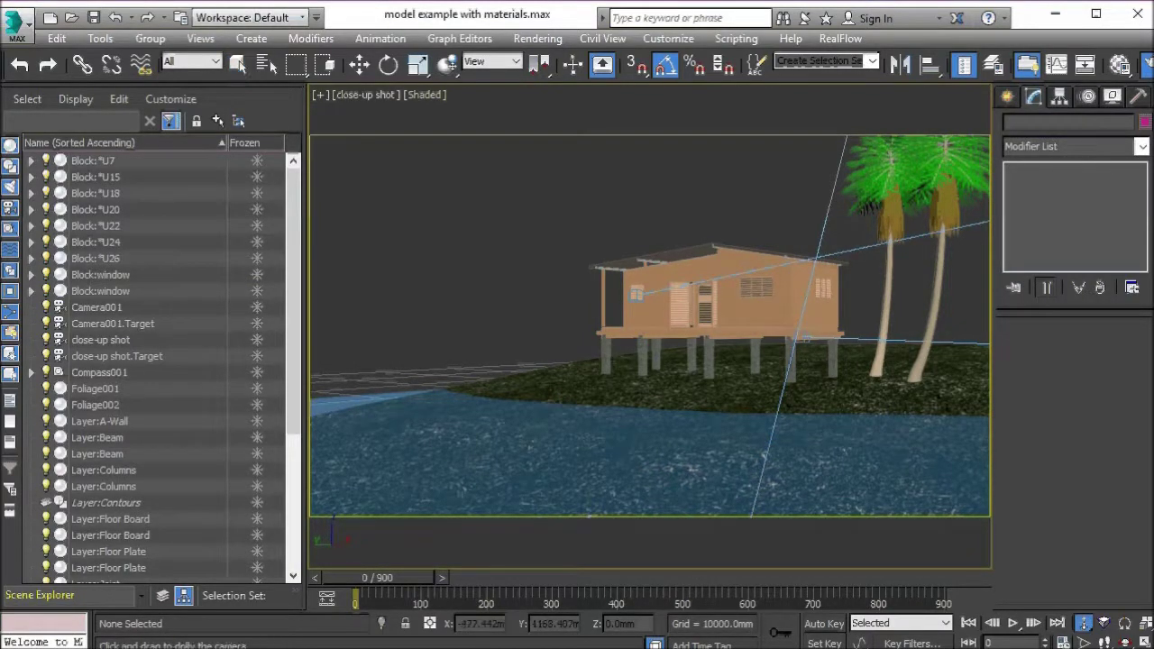
drag(667, 406, 667, 299)
middle_drag(667, 306, 607, 346)
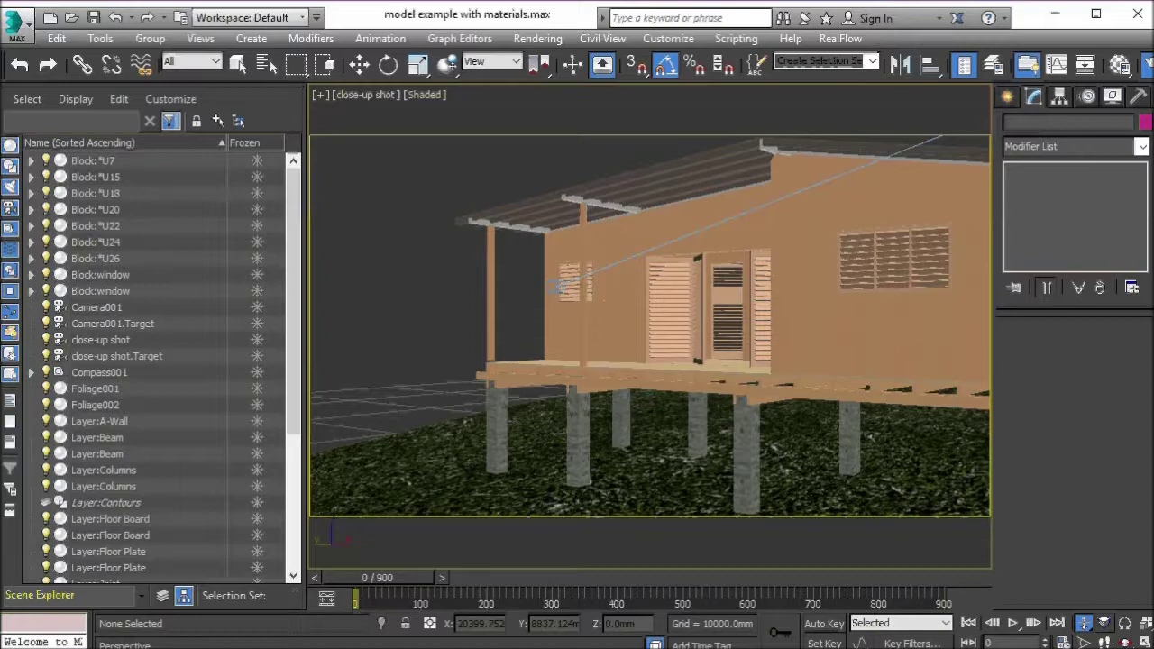
Orbit the close-up shot camera around the house to face the porch doors and louvred window.
click(1124, 623)
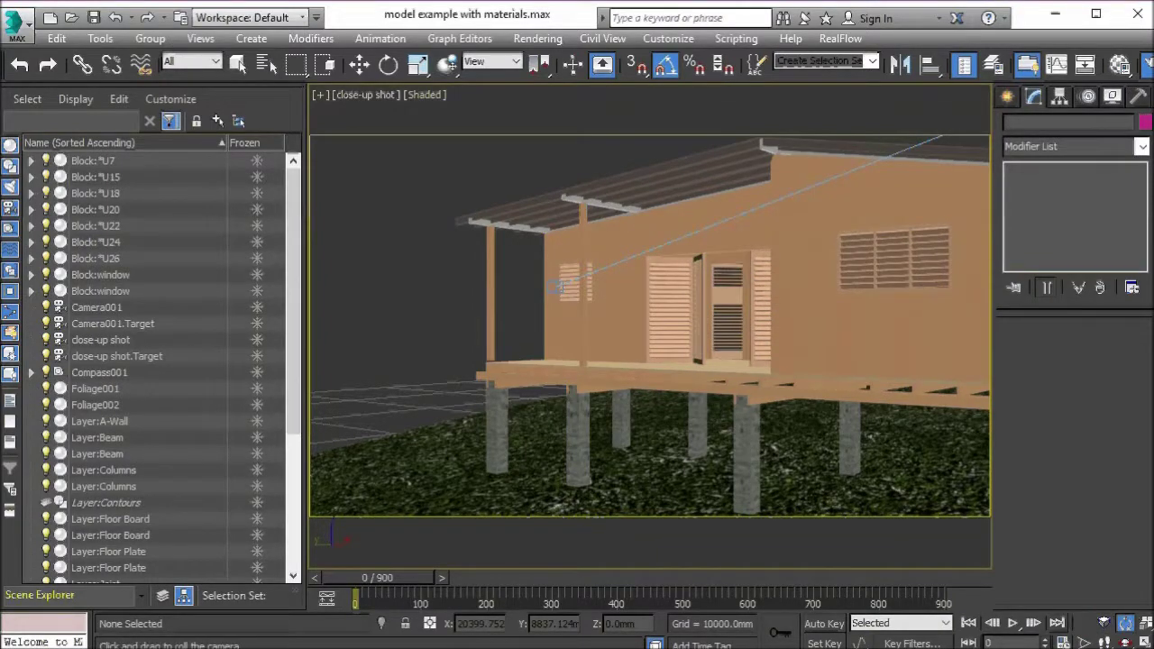
click(1125, 641)
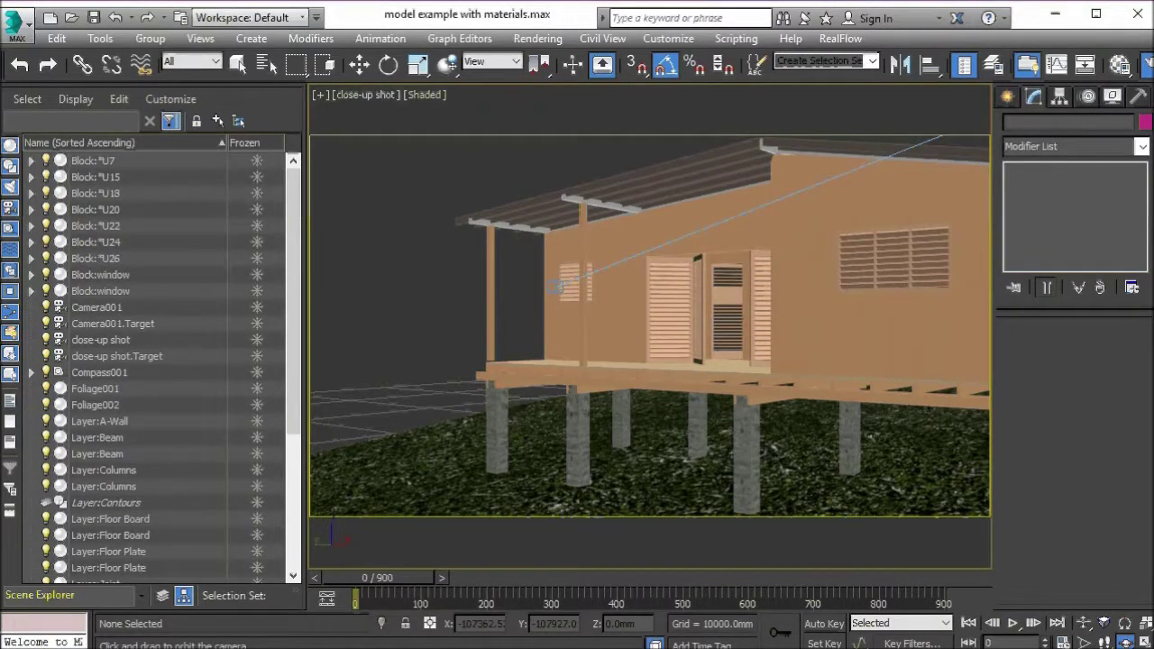
drag(648, 378, 680, 379)
drag(513, 286, 747, 341)
key(Escape)
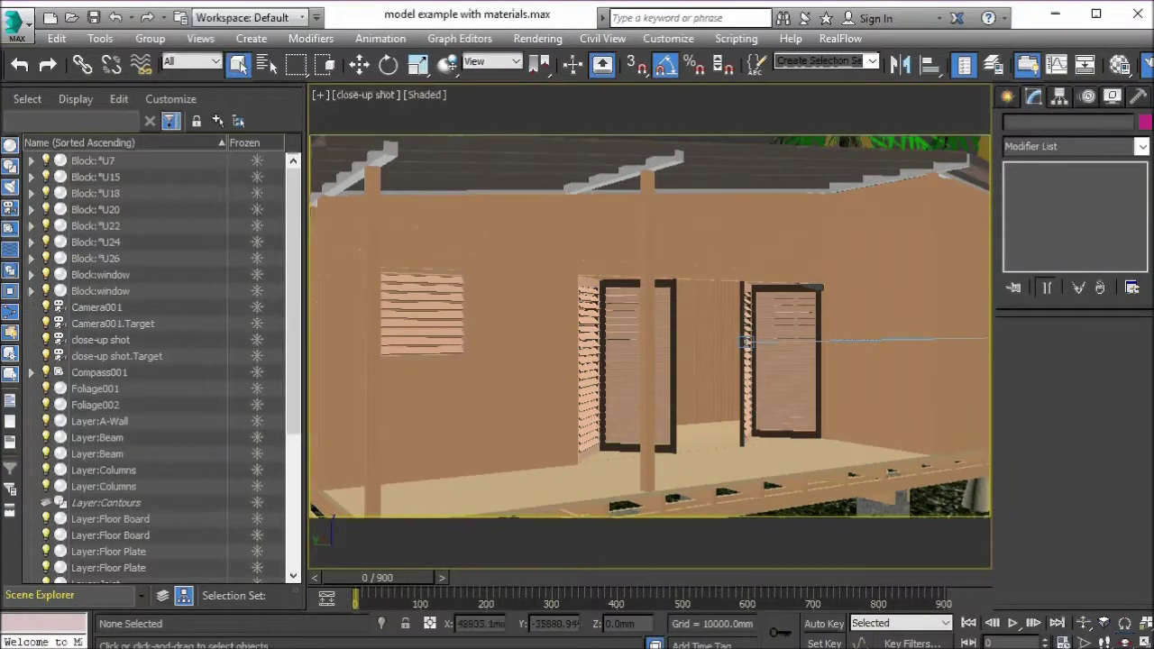
Return the viewport to Perspective and show the house, water and cameras from above.
click(365, 93)
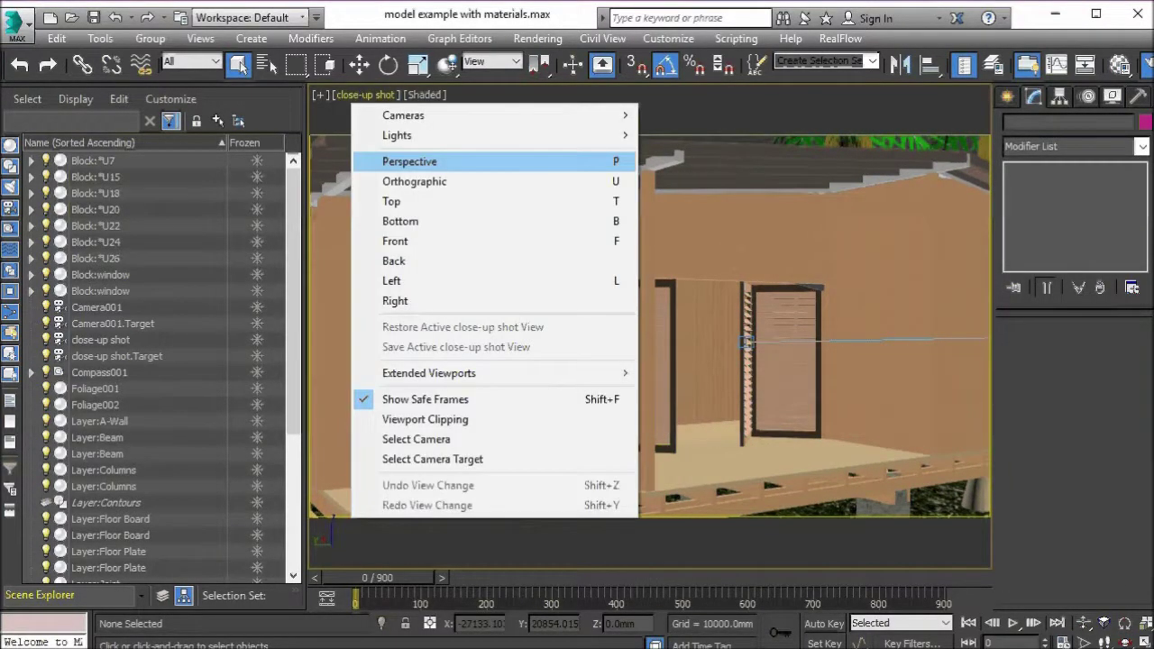
click(409, 161)
scroll(672, 288, down, 8)
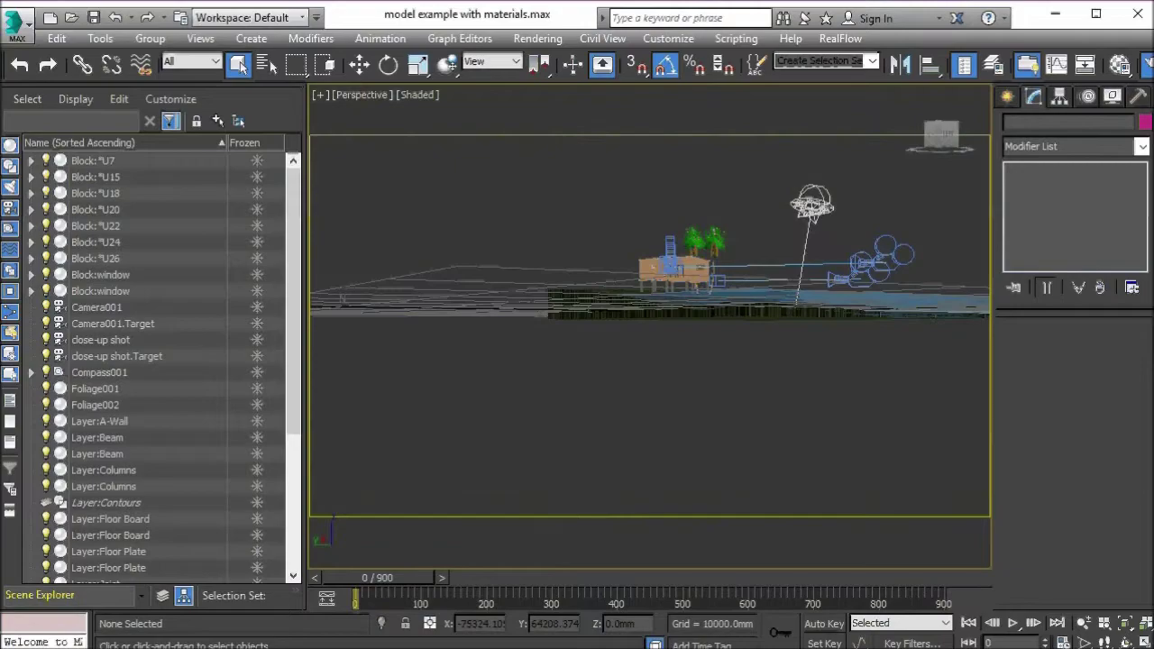
scroll(672, 289, up, 2)
alt+middle_drag(649, 316, 499, 342)
Select the close-up camera by the porch and the wide angle camera over the water to check their placement.
click(479, 298)
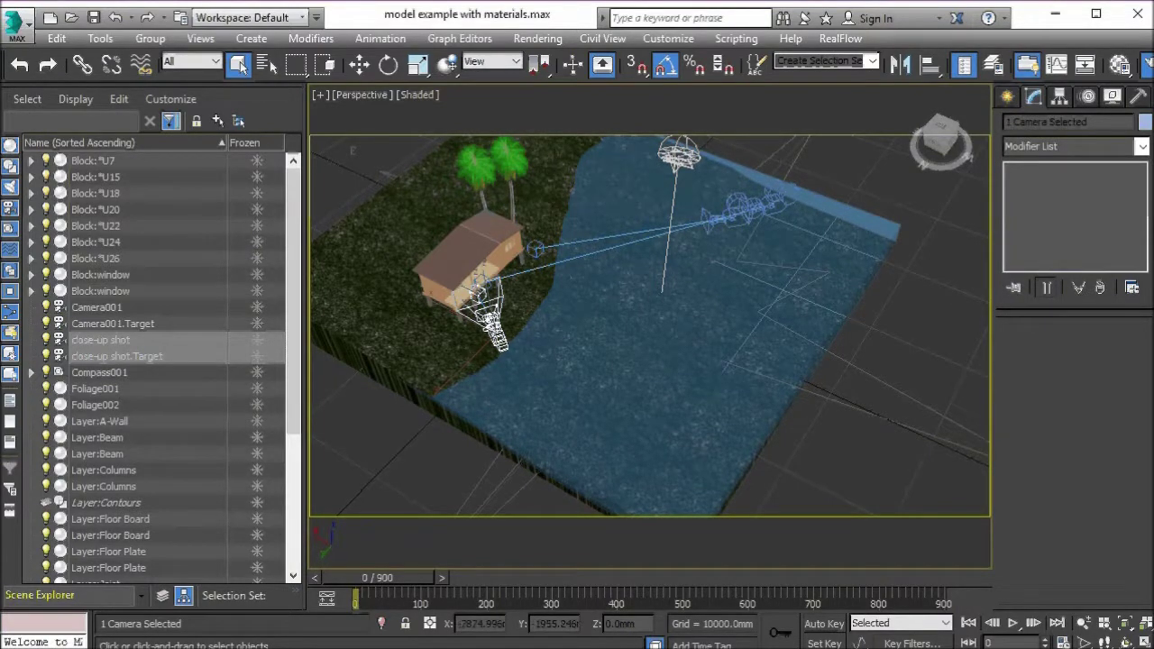
middle_drag(773, 200, 673, 270)
click(672, 271)
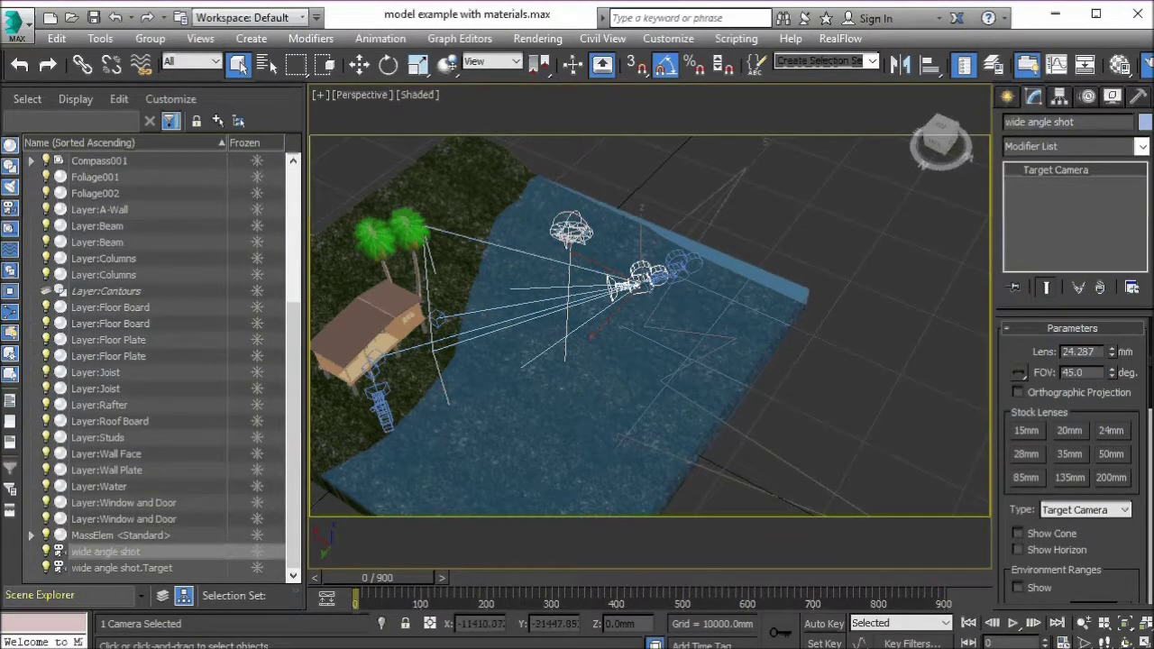
Rename Camera001, at the far edge of the water, as "animation camera".
click(680, 265)
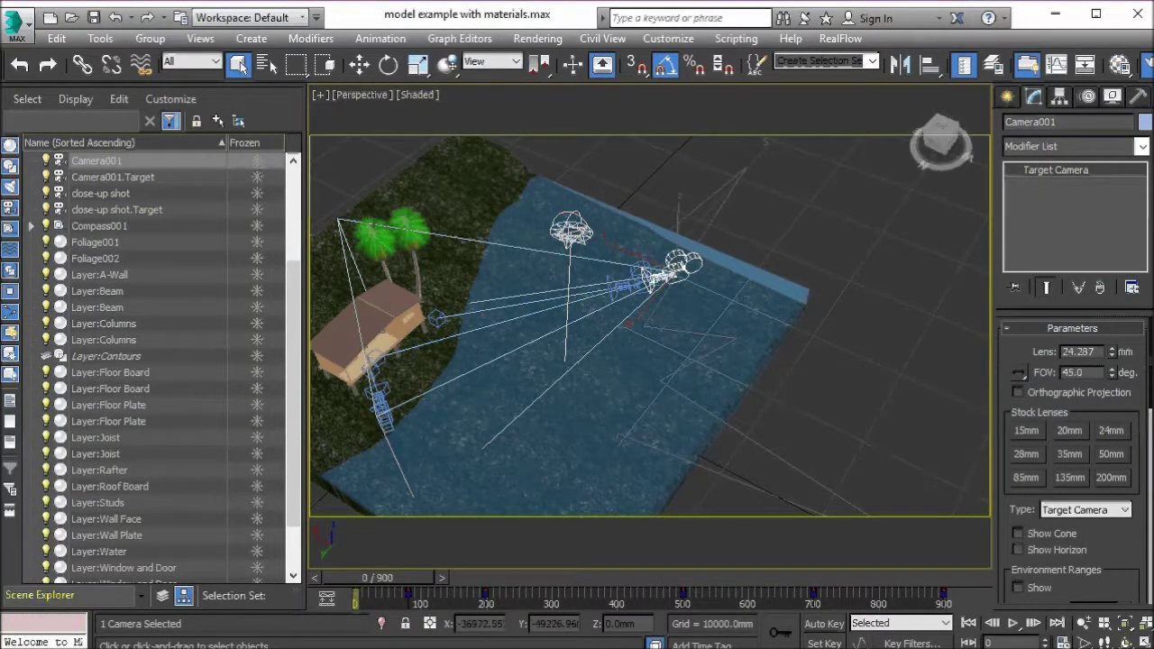
drag(1057, 122, 990, 122)
text(ani)
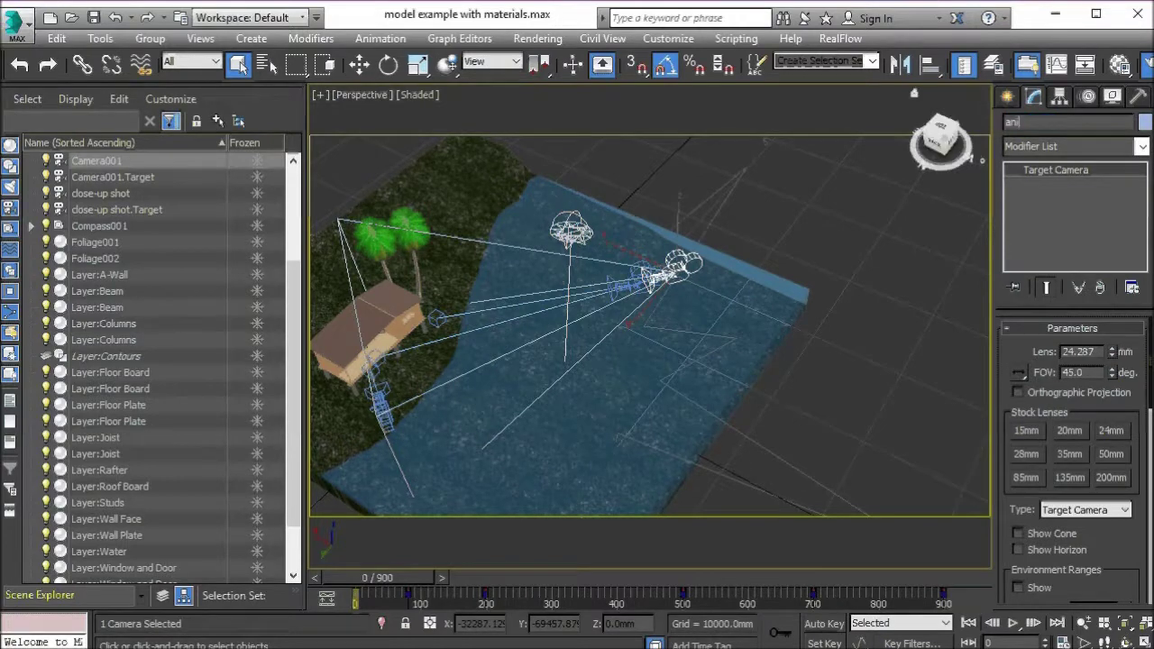
text(mation camera)
key(Return)
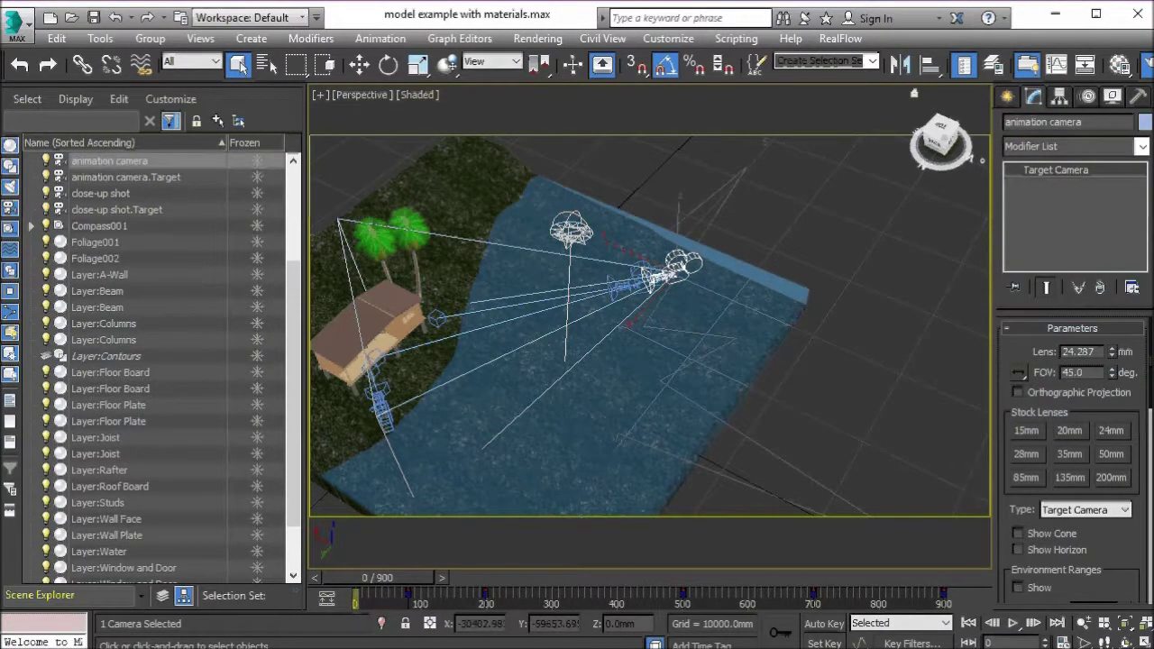
Pick out the close-up shot camera beside the house, and clear the selection so that no camera is selected.
key(ctrl+d)
click(382, 415)
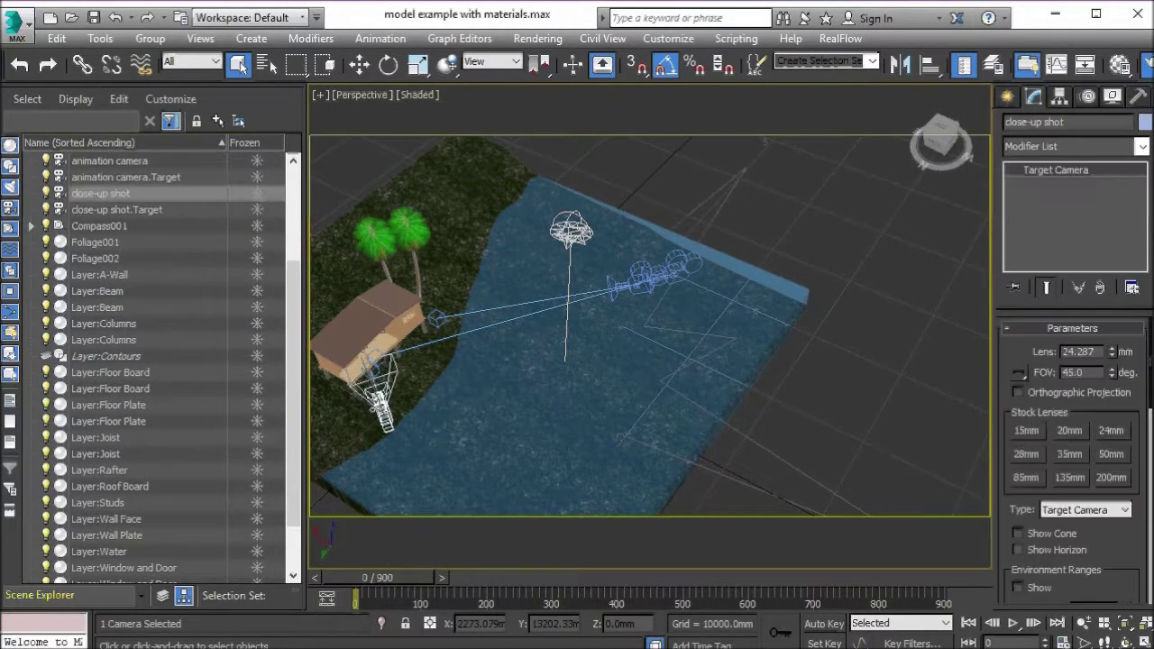
key(ctrl+d)
middle_drag(543, 343, 564, 322)
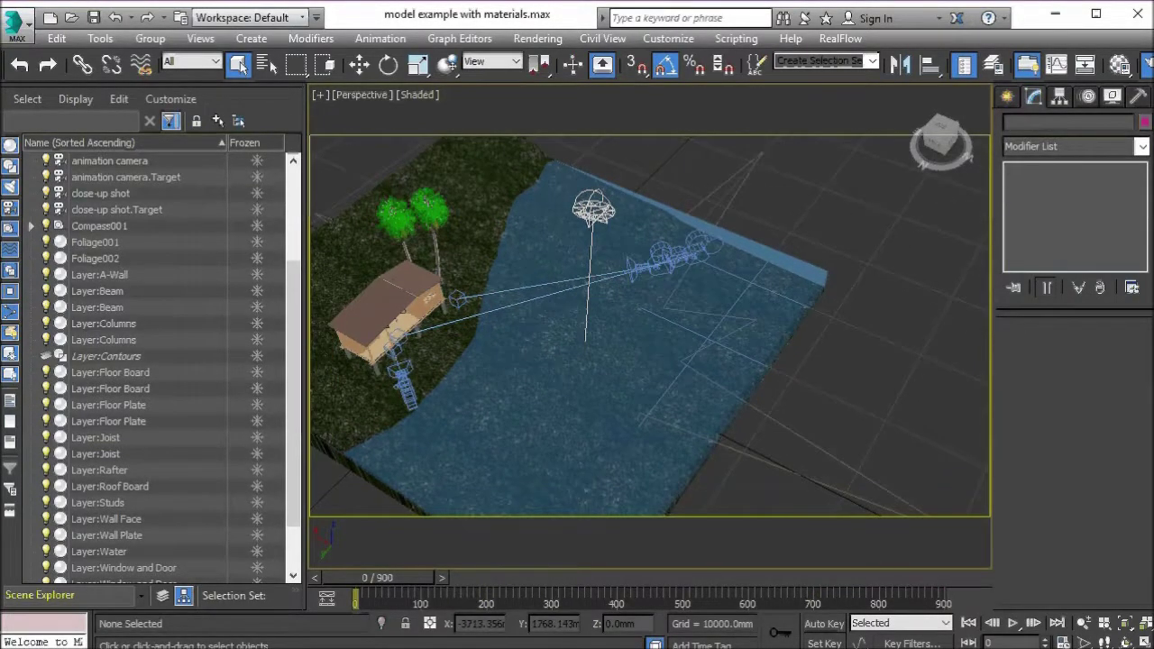
Look through the close-up shot camera and the wide angle shot camera in the viewport to check their framing of the house.
click(361, 94)
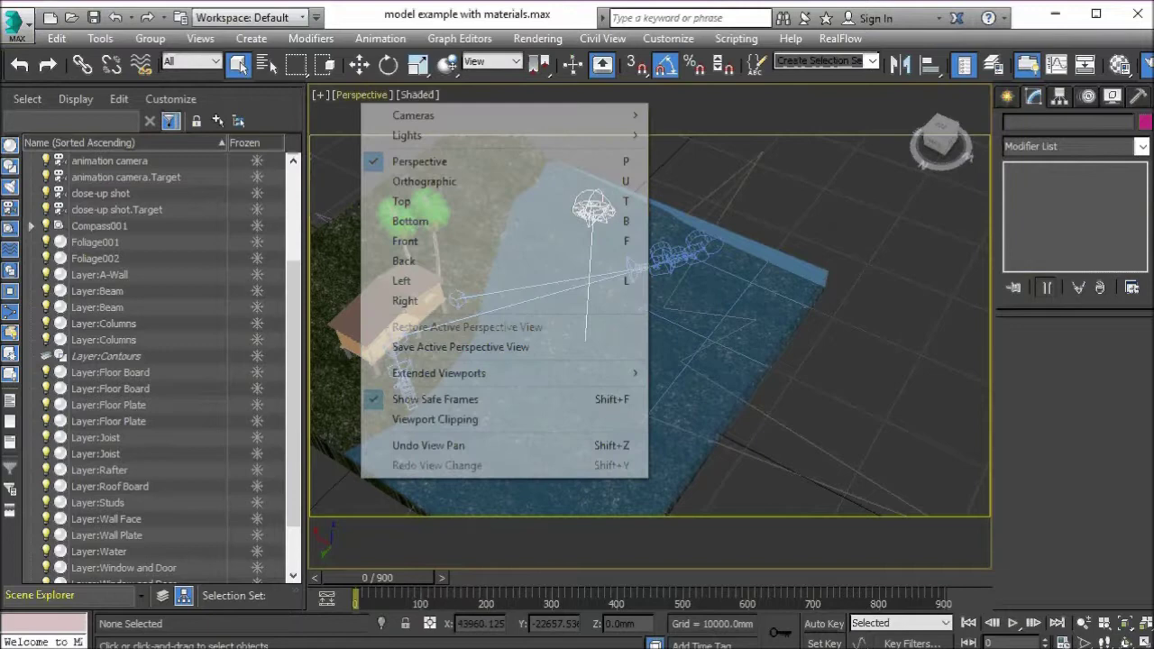
mouse_move(361, 114)
click(258, 136)
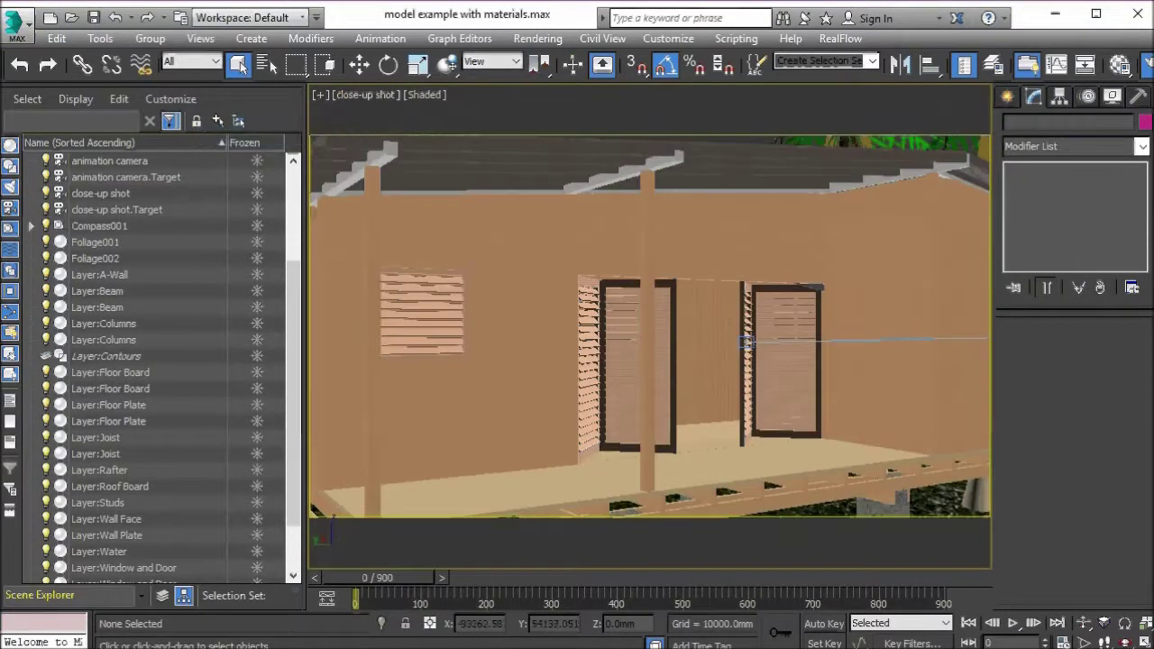
click(365, 95)
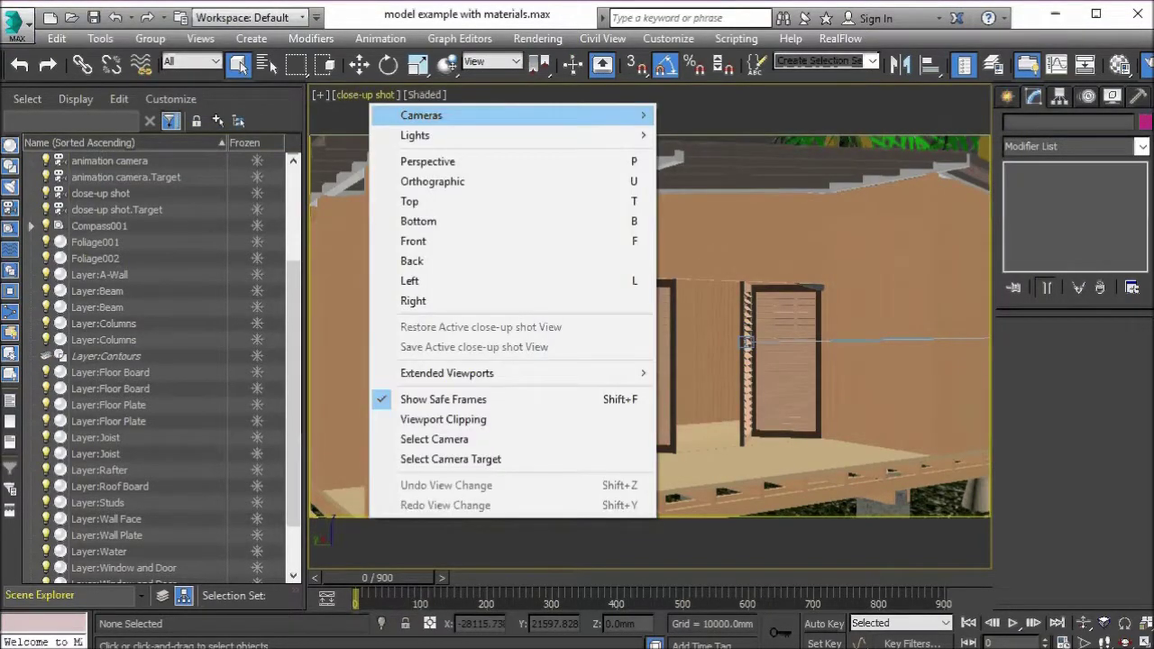
mouse_move(379, 116)
click(261, 157)
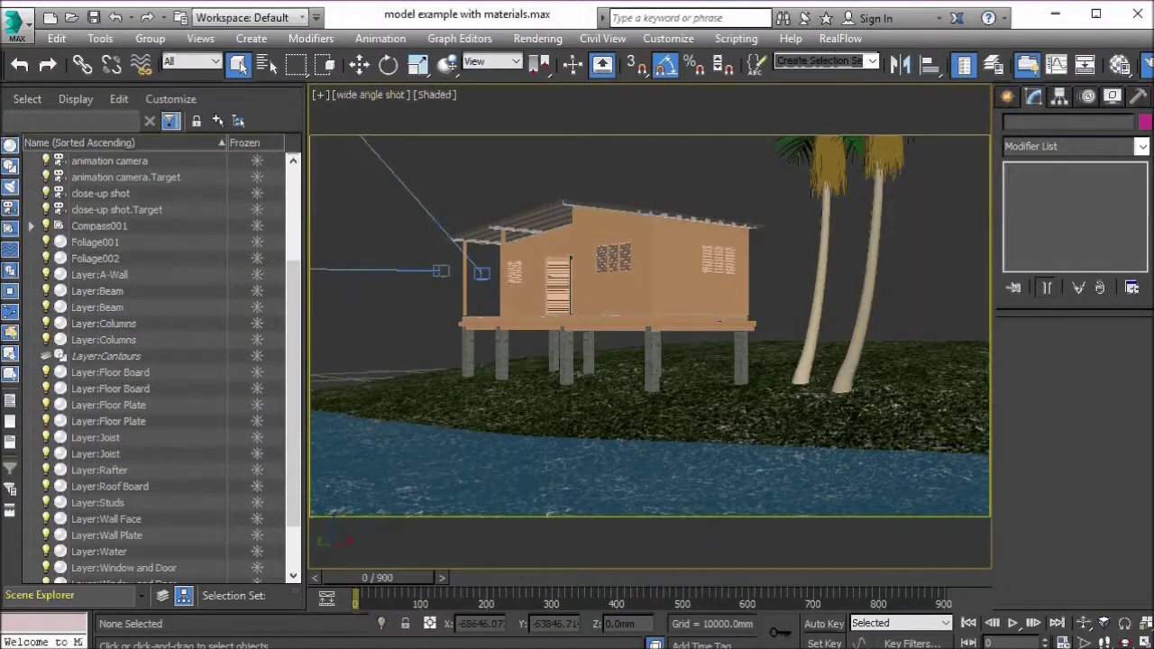